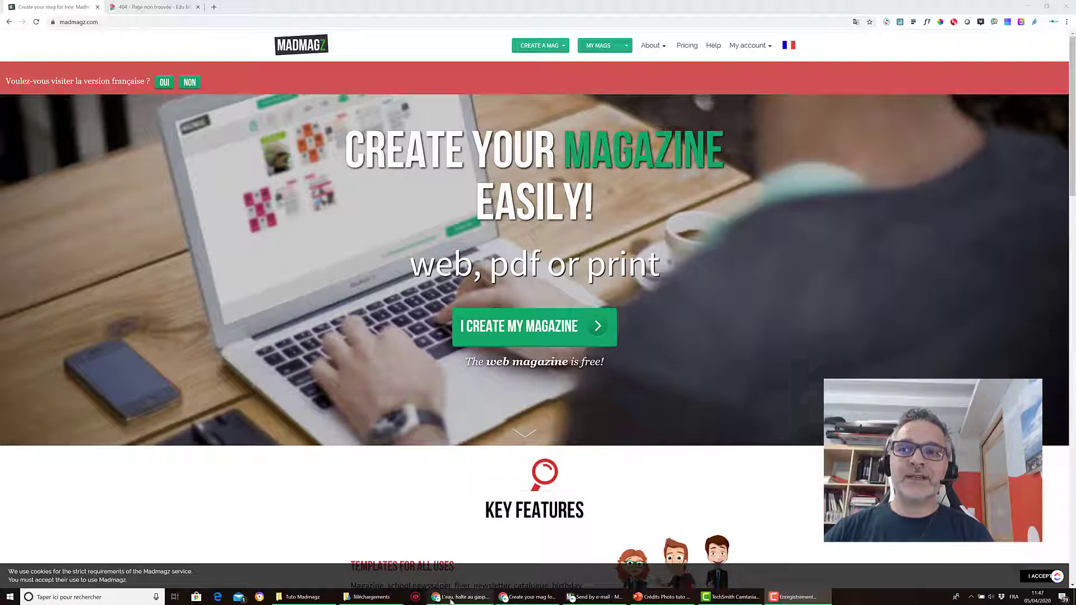
Step: Switch to the browser window with the source articles and review the Europe 1, Afrique Renouveau and GEO articles about water
{"action": "mouse_move", "coordinate": [451, 602]}
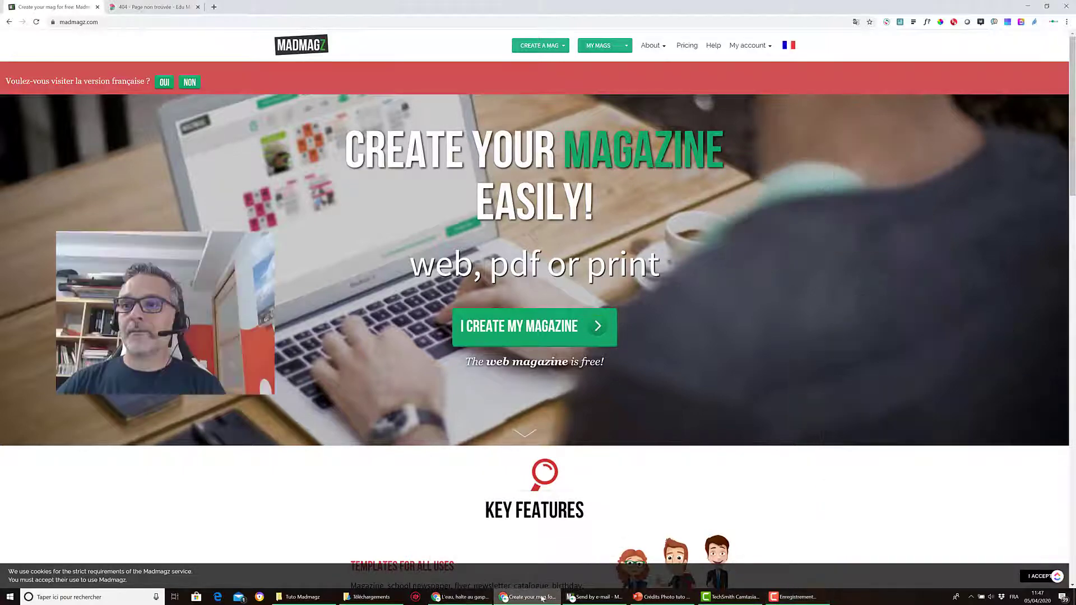
{"action": "left_click", "coordinate": [468, 599]}
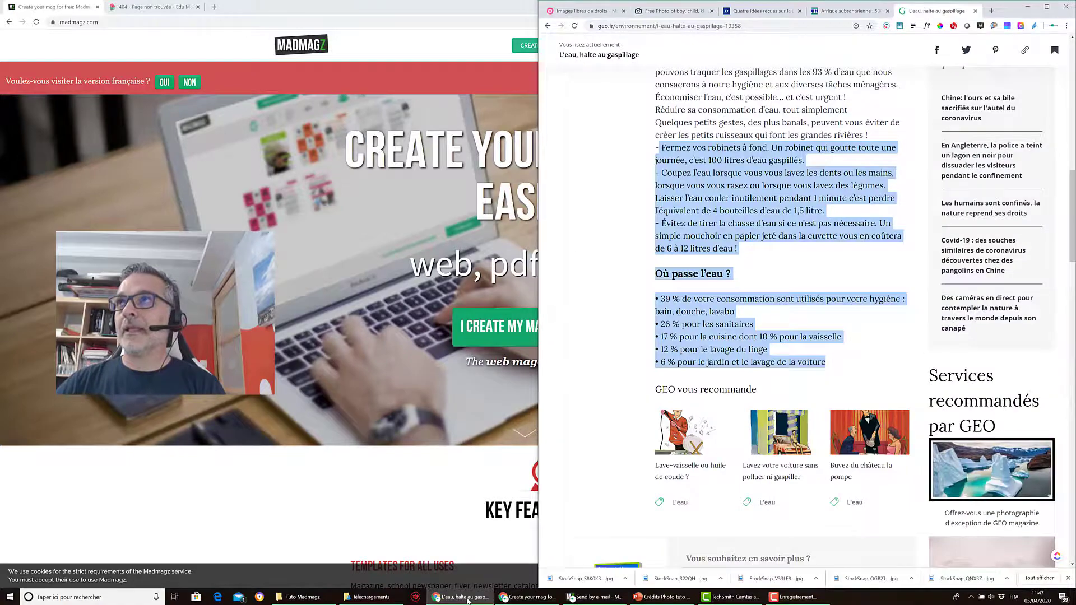
{"action": "left_click", "coordinate": [757, 11]}
{"action": "scroll", "coordinate": [727, 117], "scroll_direction": "up", "scroll_amount": 10}
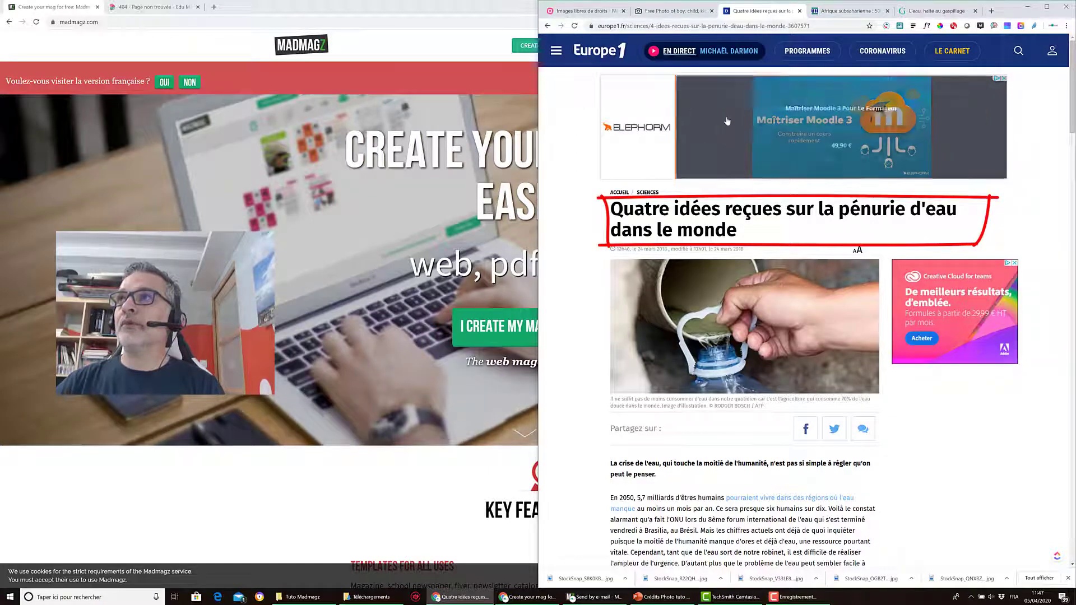
{"action": "left_click", "coordinate": [849, 11]}
{"action": "scroll", "coordinate": [704, 130], "scroll_direction": "up", "scroll_amount": 10}
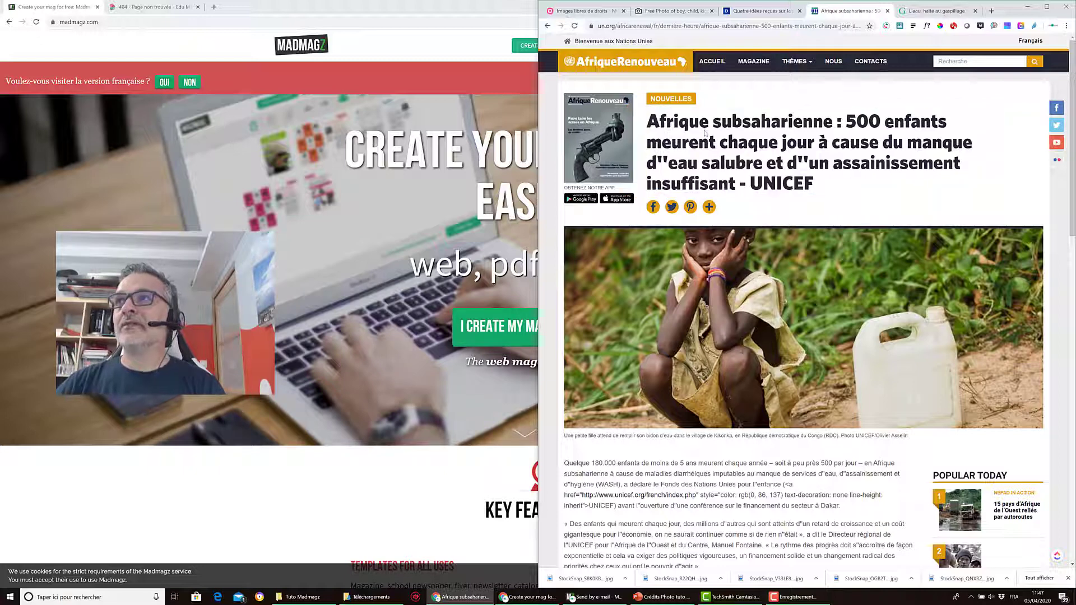
{"action": "left_click", "coordinate": [930, 10]}
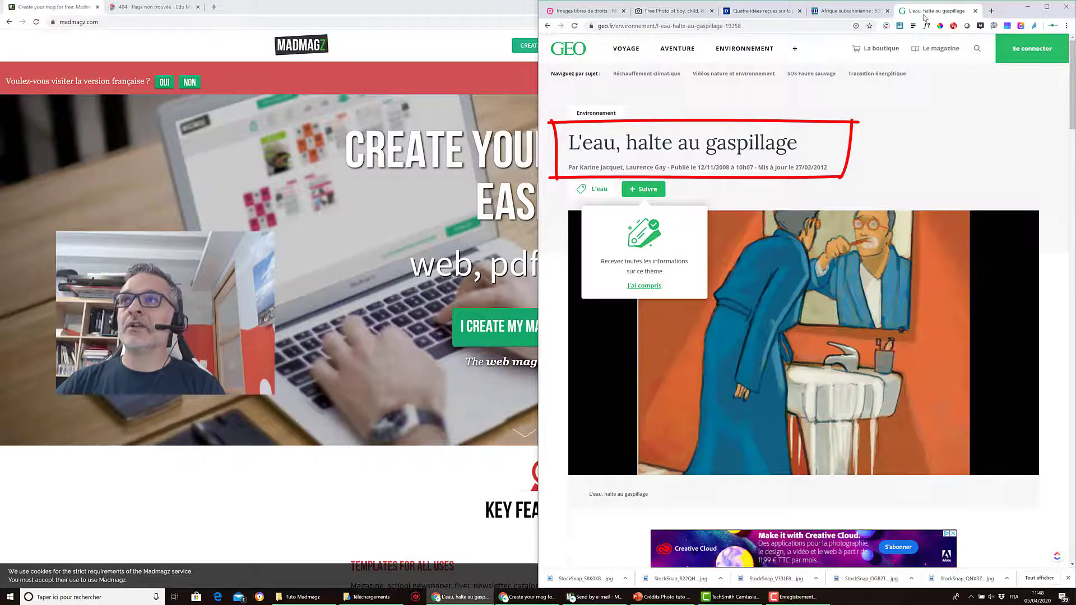
{"action": "scroll", "coordinate": [924, 18], "scroll_direction": "down", "scroll_amount": 7}
{"action": "scroll", "coordinate": [924, 18], "scroll_direction": "down", "scroll_amount": 7}
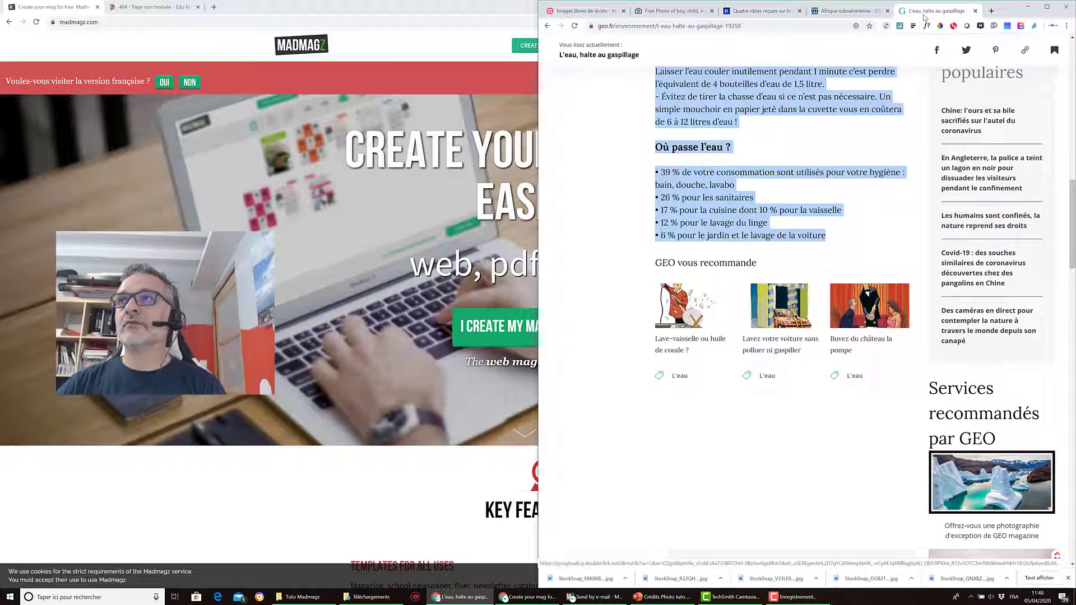
{"action": "scroll", "coordinate": [814, 169], "scroll_direction": "up", "scroll_amount": 7}
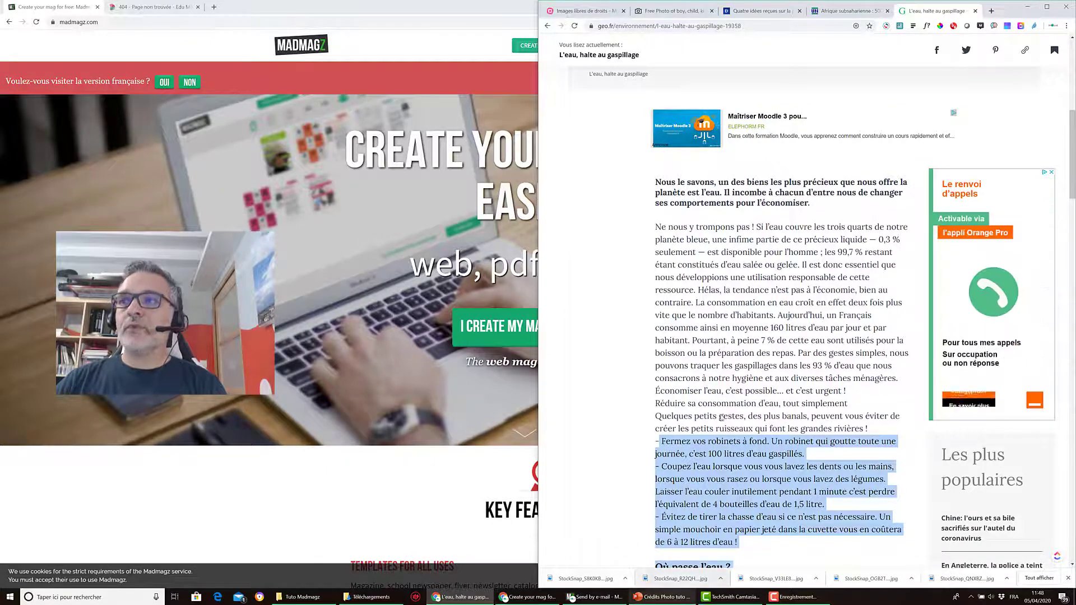
{"action": "mouse_move", "coordinate": [664, 596]}
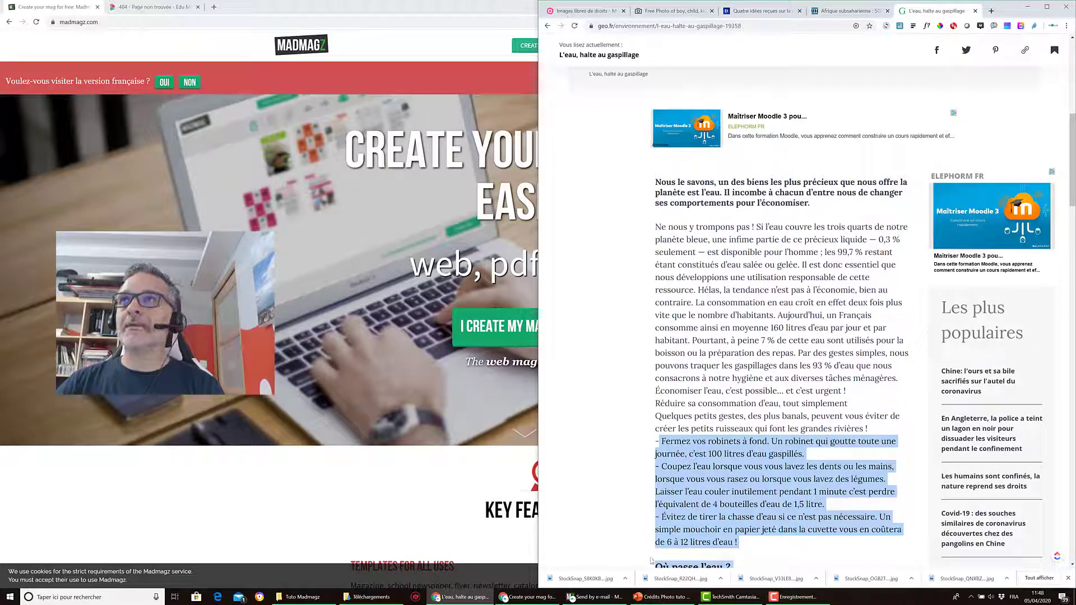
Step: Examine the StockSnap photo page of the child with the ball and the photo credit slides in the PowerPoint presentation
{"action": "left_click", "coordinate": [669, 10]}
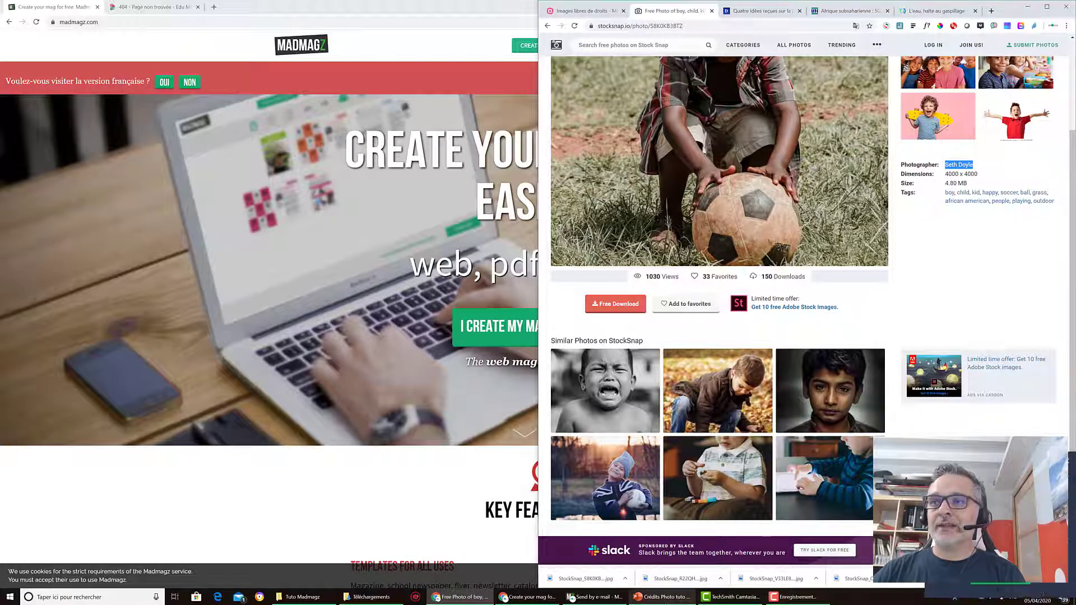
{"action": "left_click", "coordinate": [665, 598]}
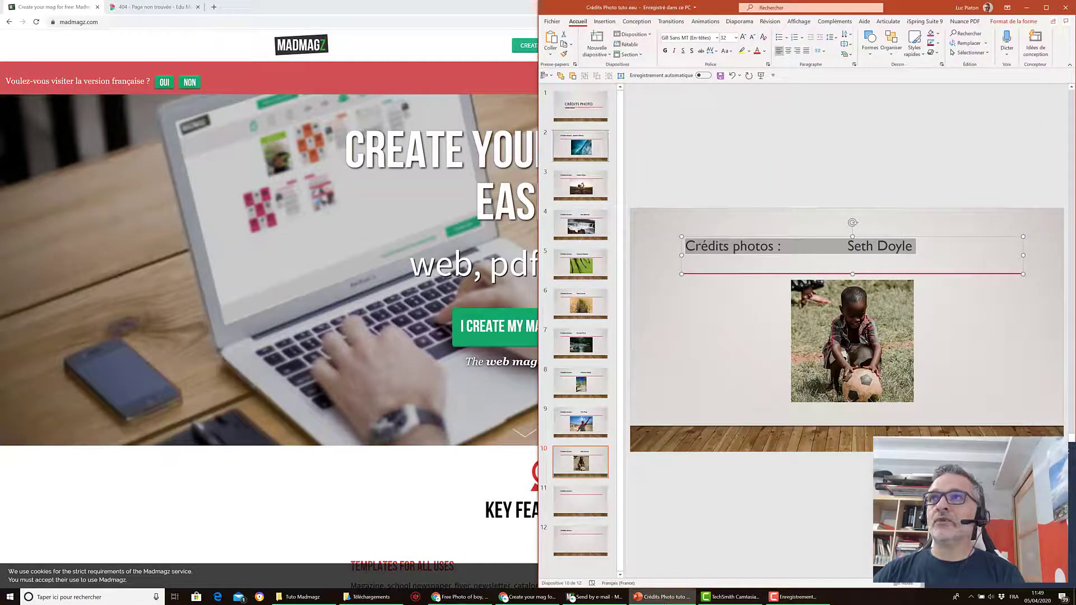
{"action": "left_click", "coordinate": [1047, 7]}
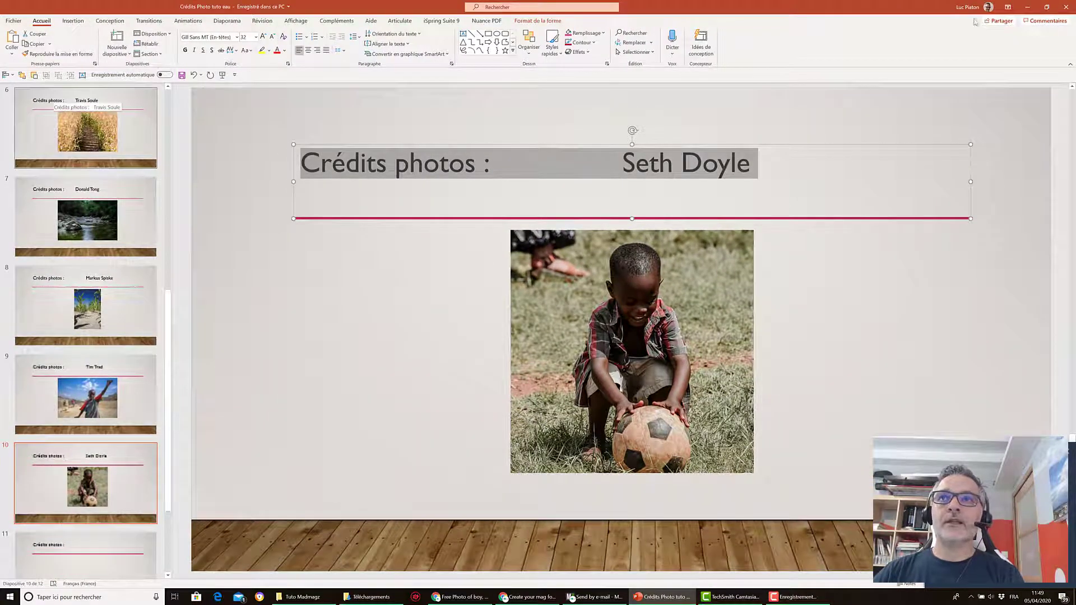
{"action": "scroll", "coordinate": [105, 209], "scroll_direction": "up", "scroll_amount": 8}
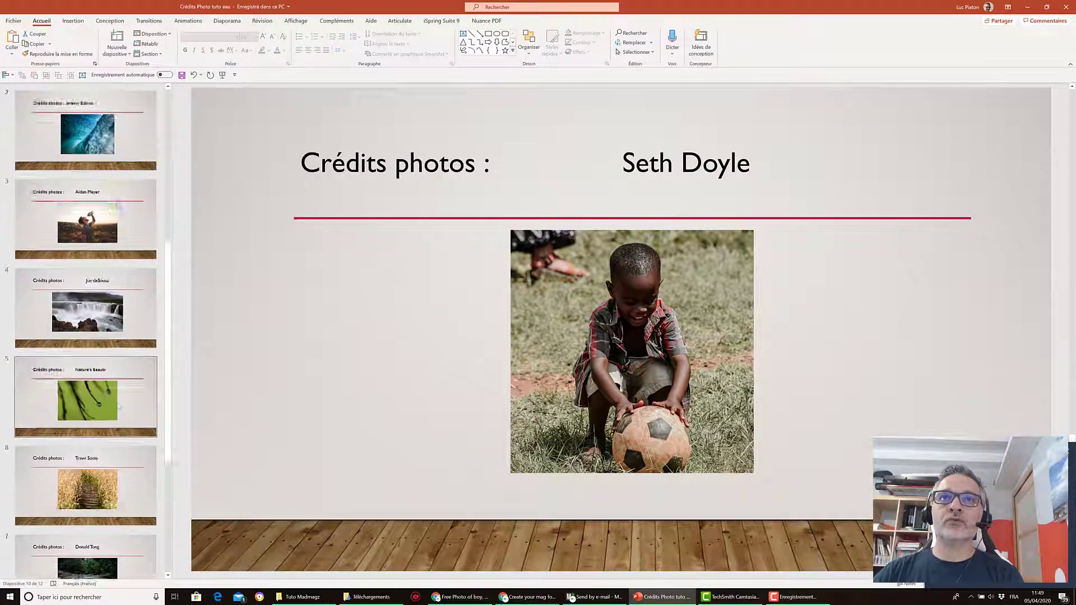
{"action": "left_click", "coordinate": [106, 208]}
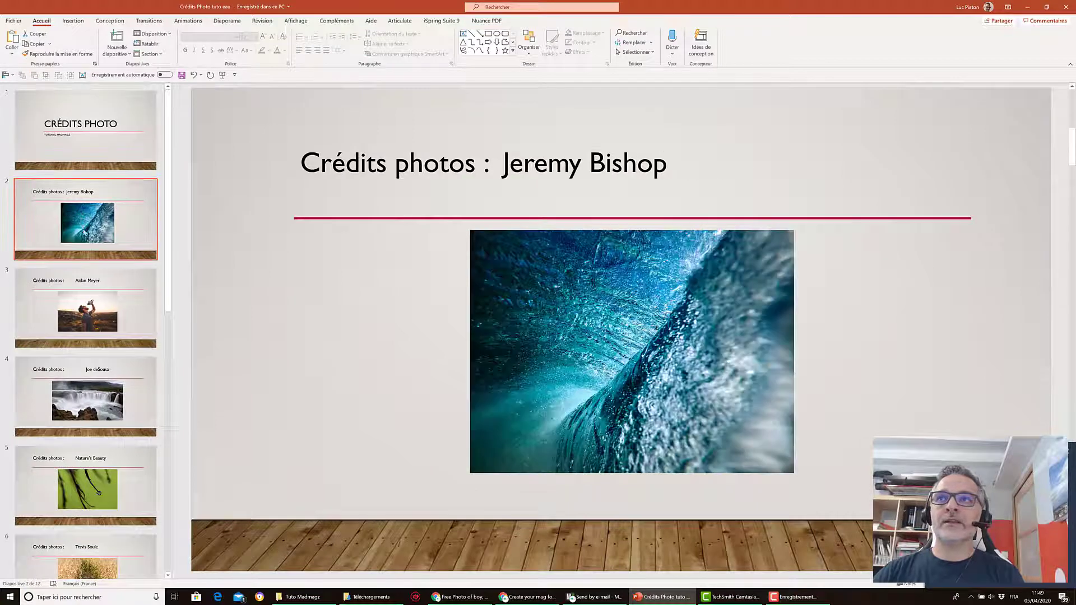
{"action": "left_click", "coordinate": [109, 292]}
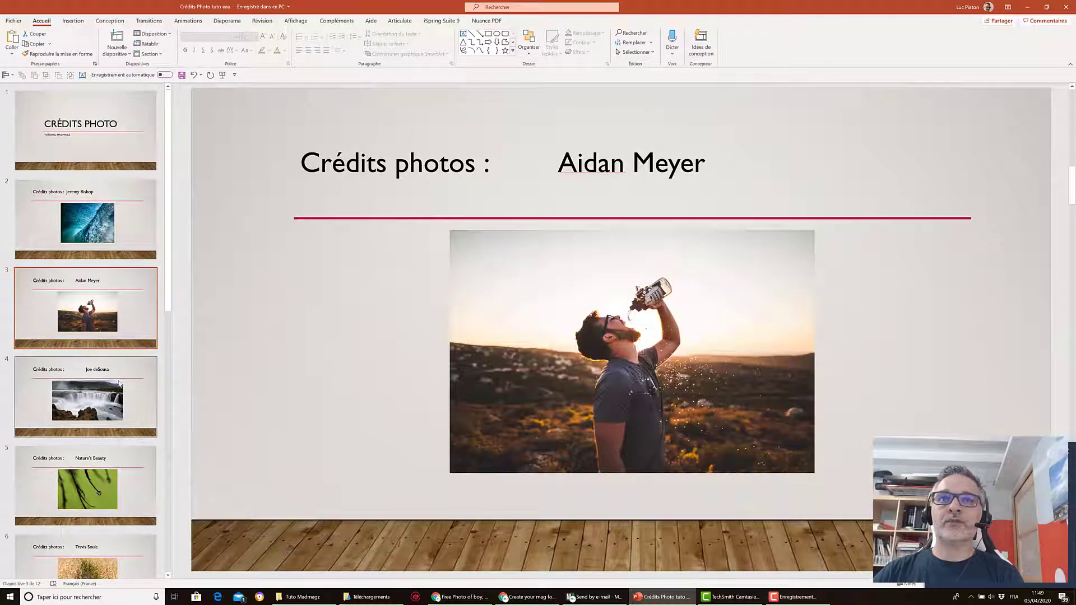
{"action": "left_click", "coordinate": [118, 386]}
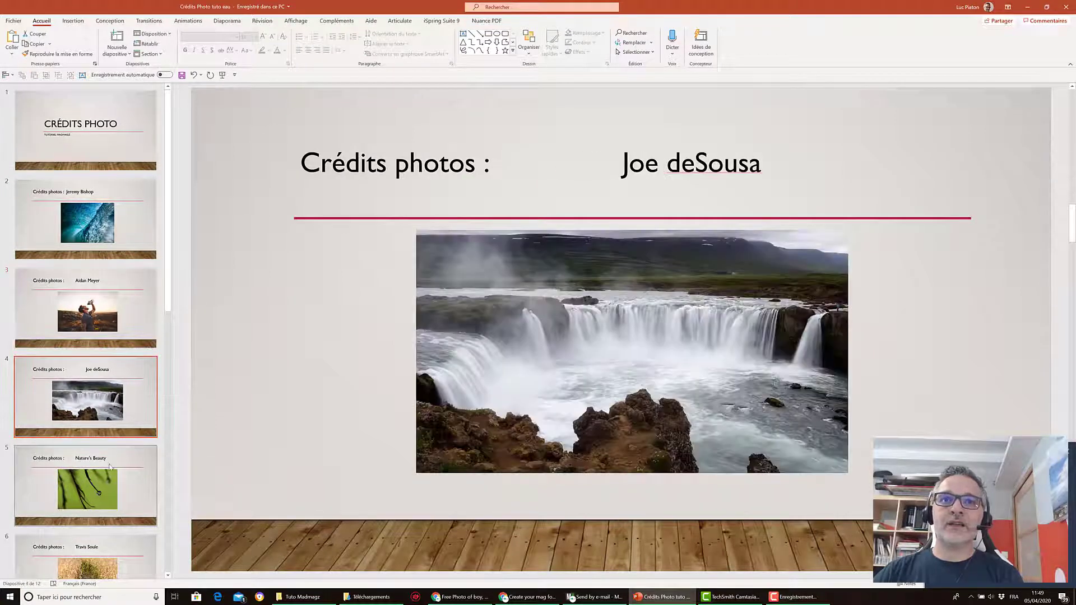
{"action": "left_click", "coordinate": [111, 461]}
{"action": "scroll", "coordinate": [111, 461], "scroll_direction": "down", "scroll_amount": 3}
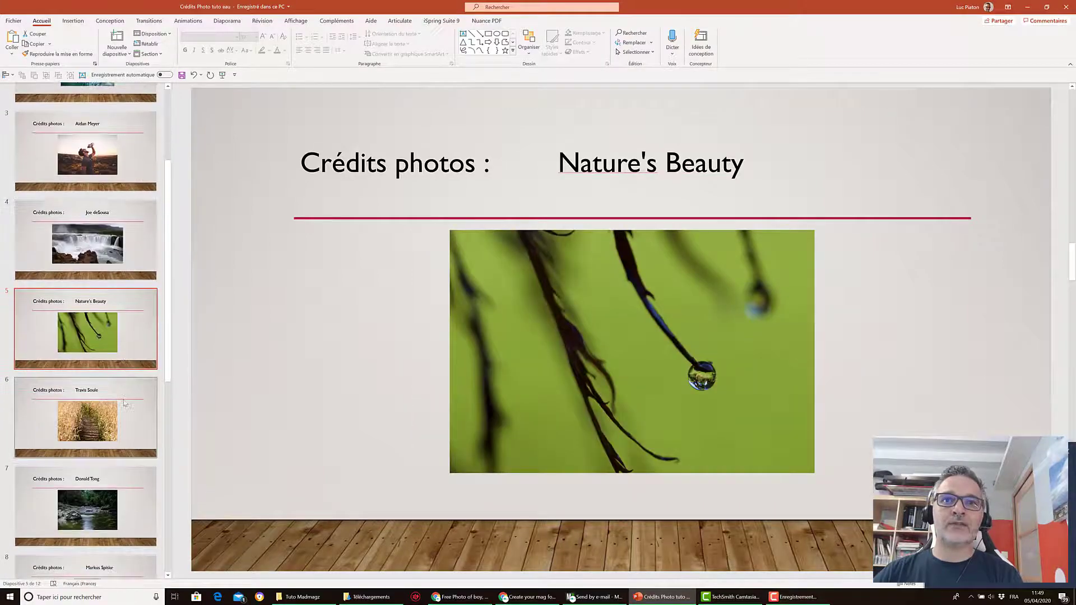
{"action": "left_click", "coordinate": [108, 399]}
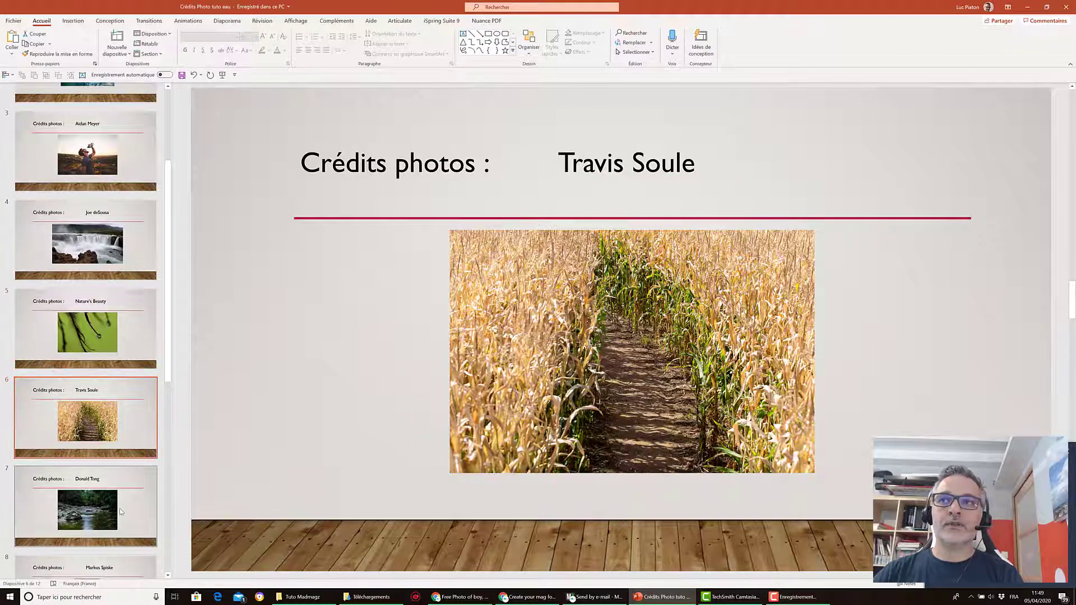
{"action": "left_click", "coordinate": [120, 512]}
{"action": "scroll", "coordinate": [120, 512], "scroll_direction": "down", "scroll_amount": 5}
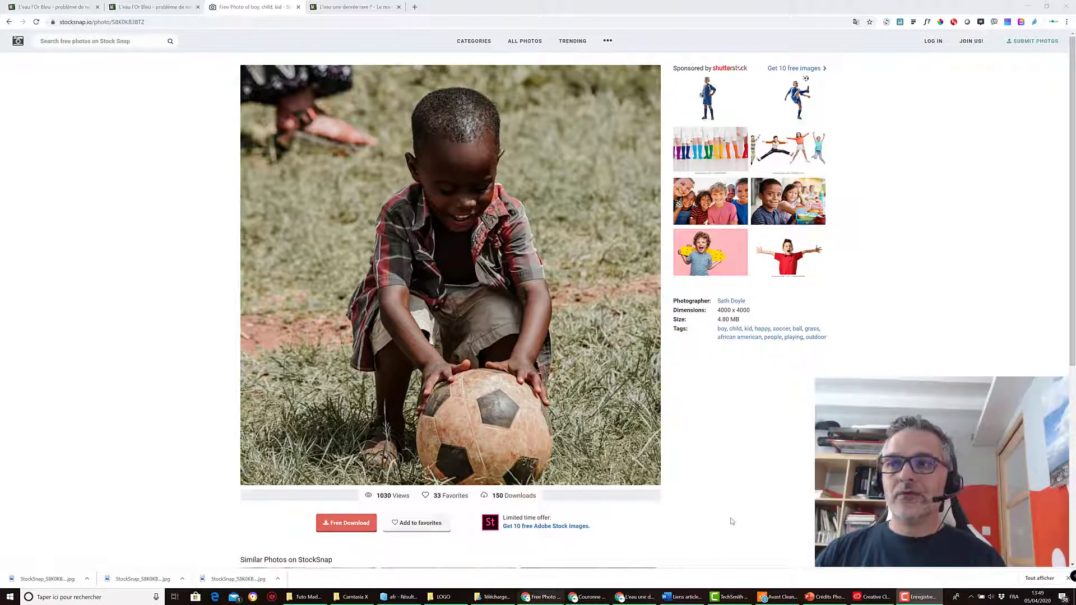
Step: Open the Afrique image from the Tuto Madmagz folder in Paint
{"action": "left_click", "coordinate": [304, 597]}
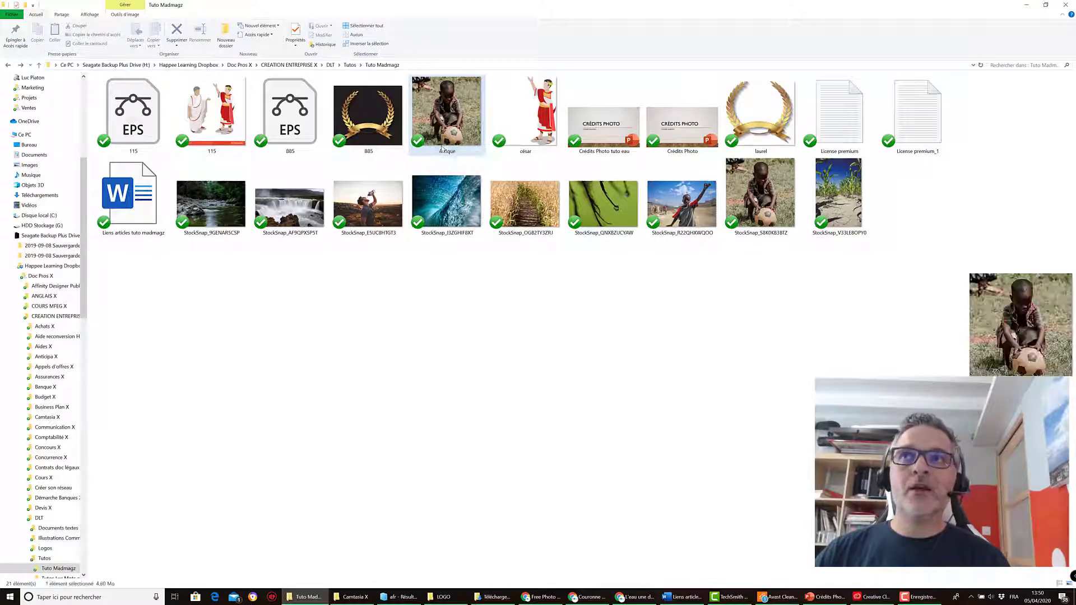
{"action": "right_click", "coordinate": [442, 148]}
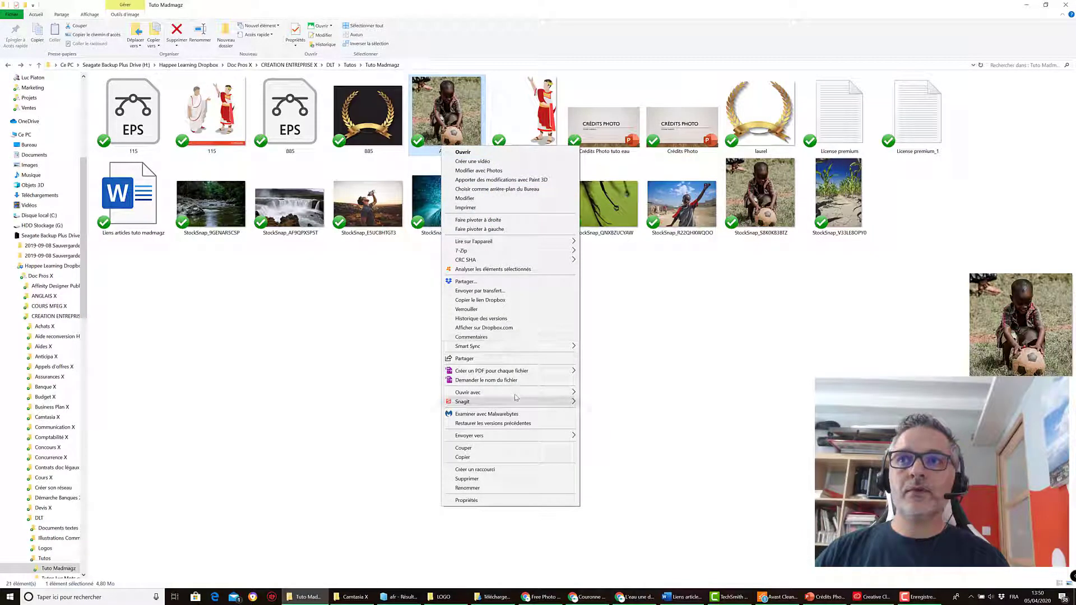
{"action": "mouse_move", "coordinate": [514, 393]}
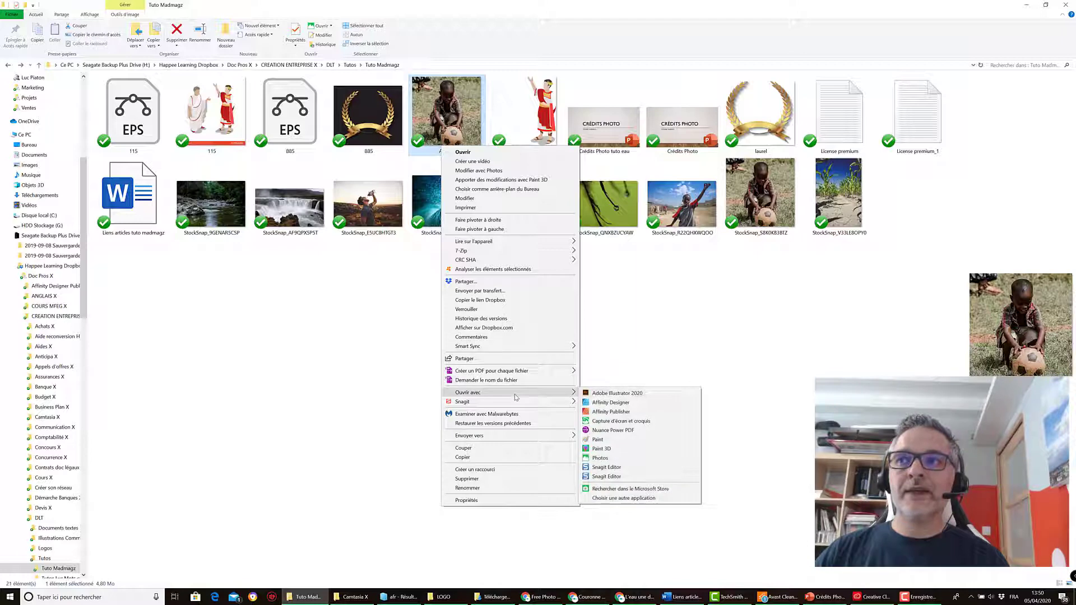
{"action": "left_click", "coordinate": [621, 439]}
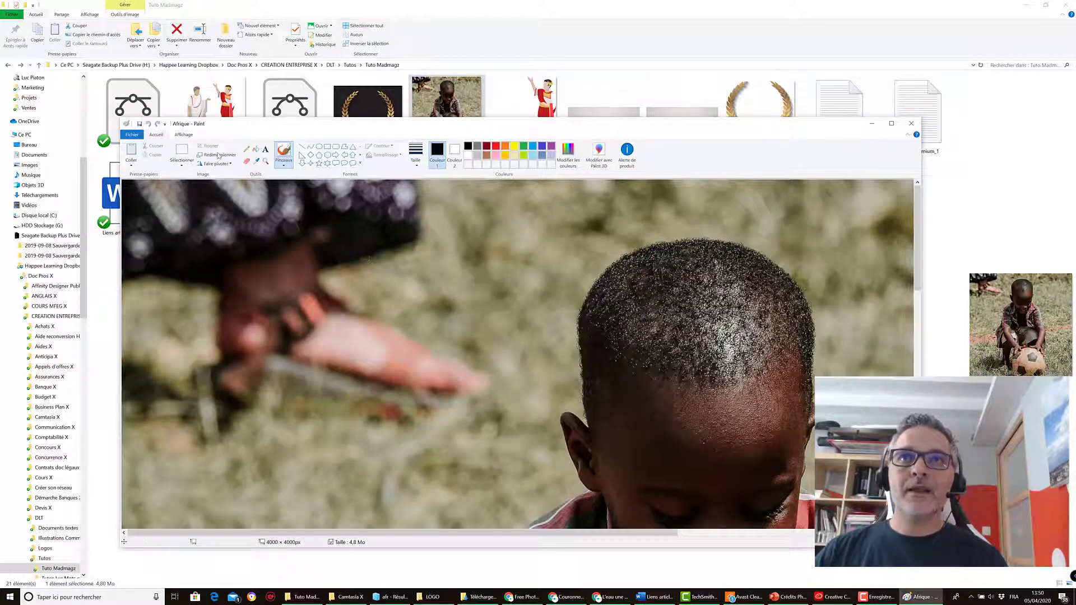
Step: Resize the Afrique image to 25 percent with its proportions kept, save it and close Paint
{"action": "left_click", "coordinate": [219, 156]}
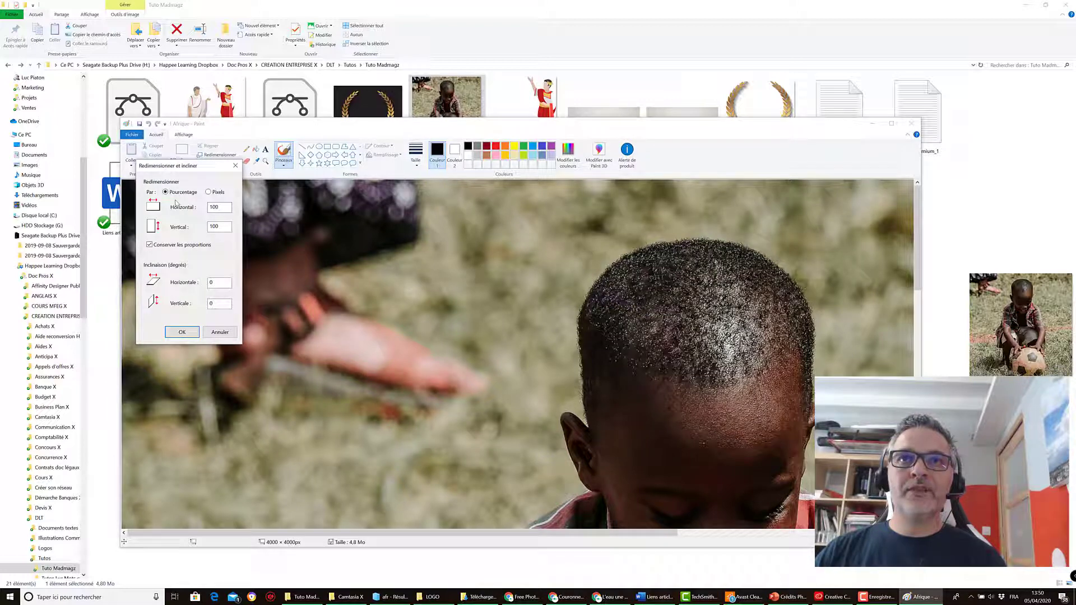
{"action": "double_click", "coordinate": [222, 206]}
{"action": "type", "text": "25"}
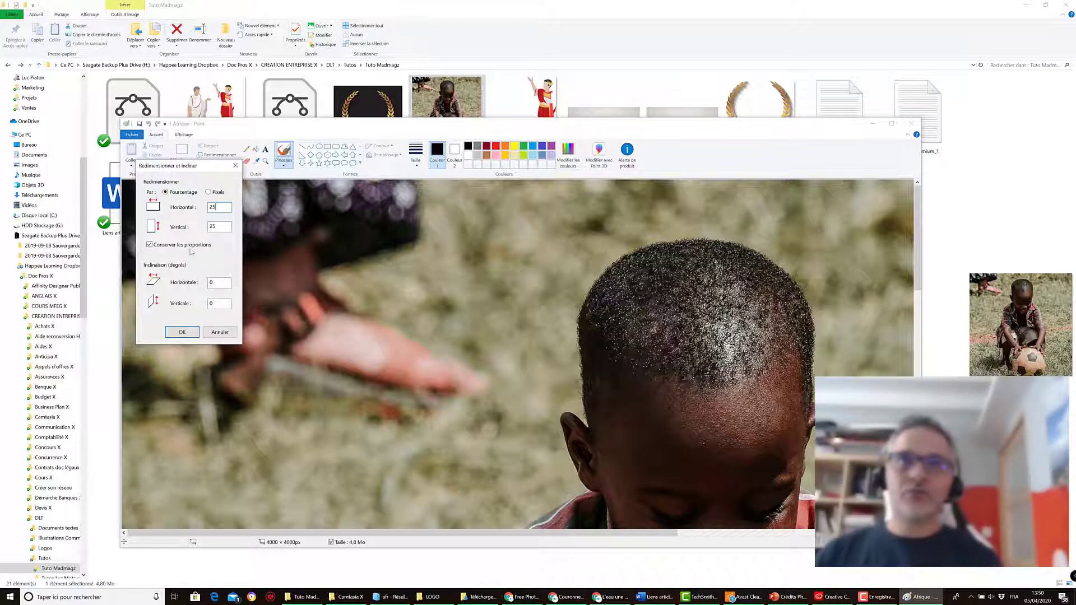
{"action": "left_click", "coordinate": [182, 332]}
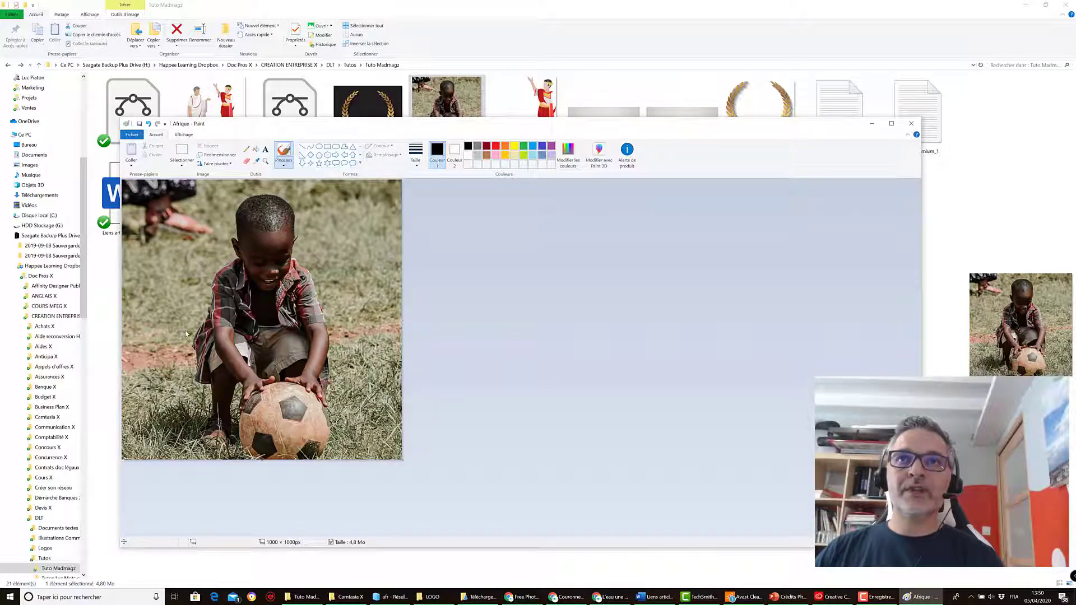
{"action": "left_click", "coordinate": [139, 124]}
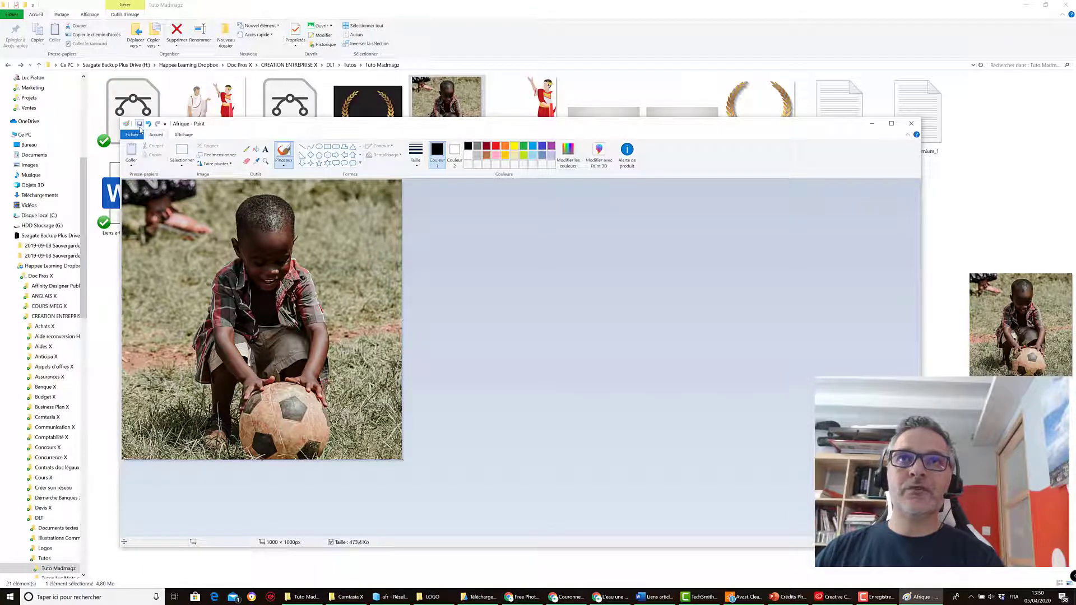
{"action": "left_click", "coordinate": [910, 123]}
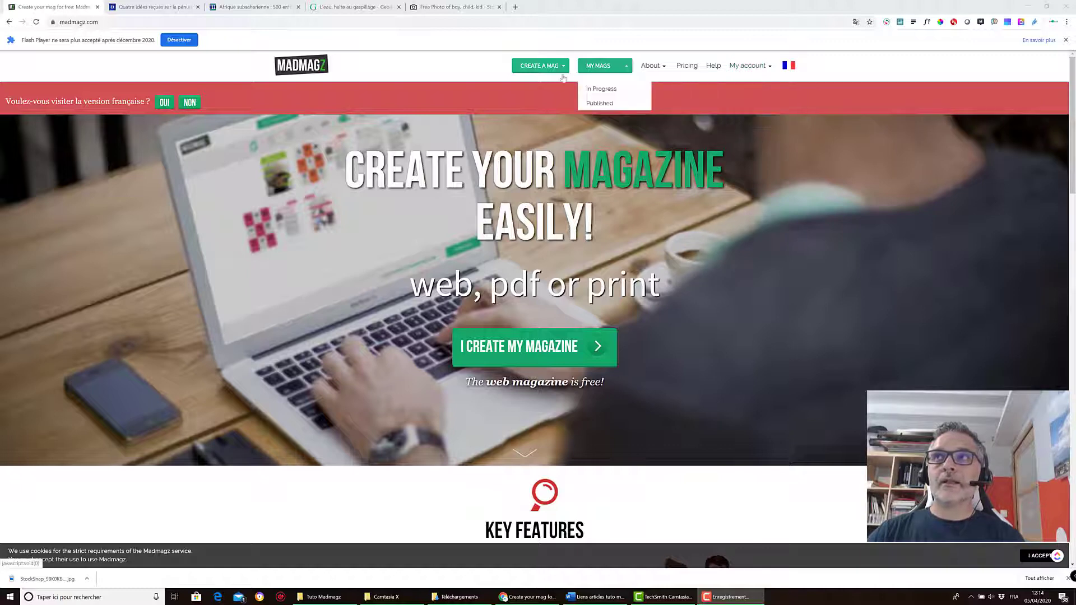
Step: Start a new magazine on the Madmagz site using the free Modern template
{"action": "mouse_move", "coordinate": [543, 69]}
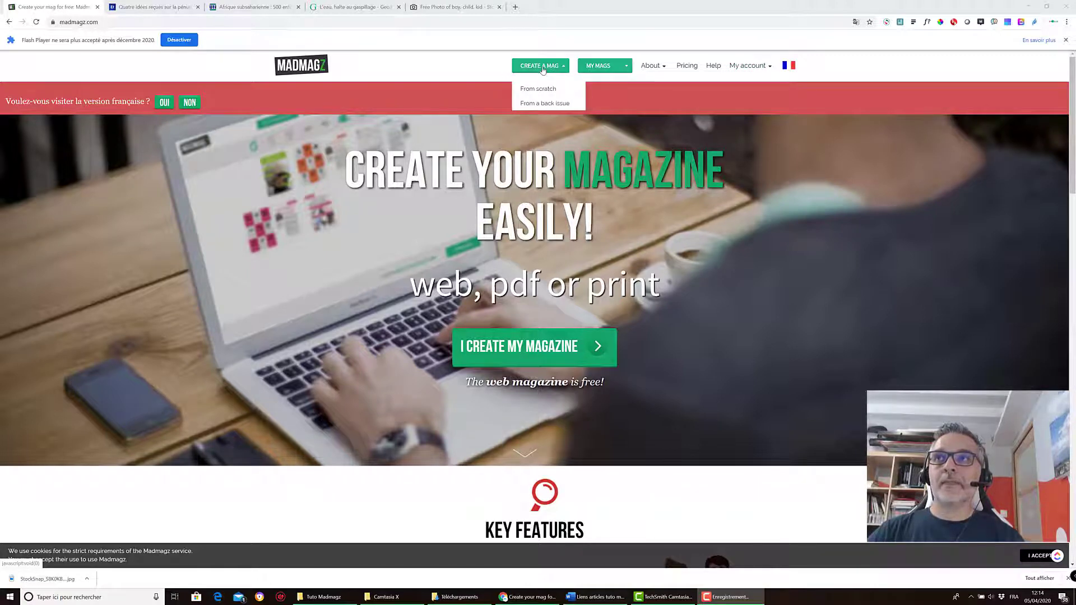
{"action": "left_click", "coordinate": [568, 358]}
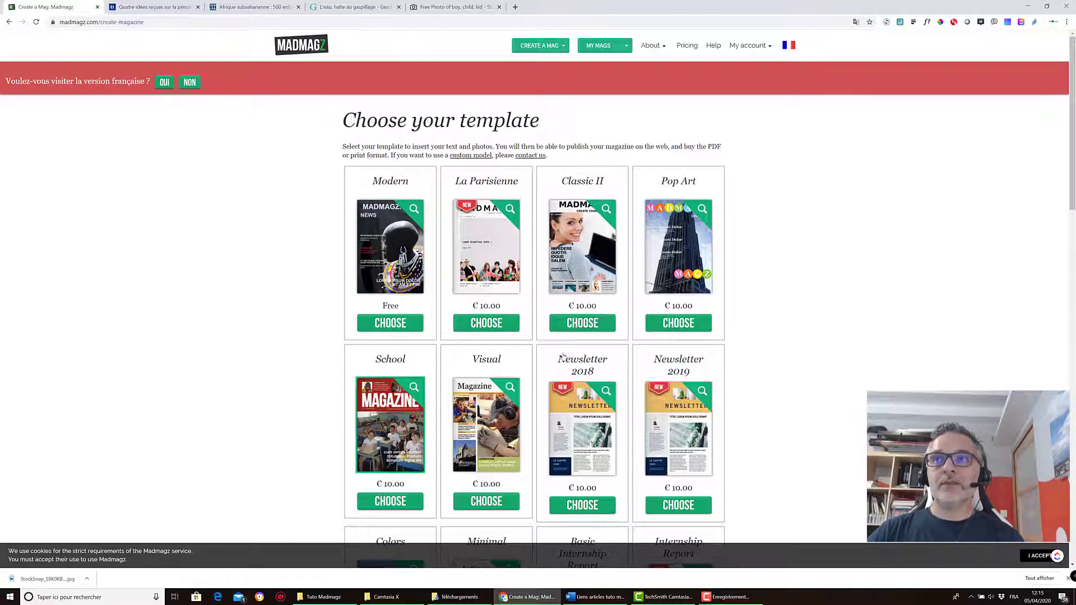
{"action": "left_click", "coordinate": [390, 325]}
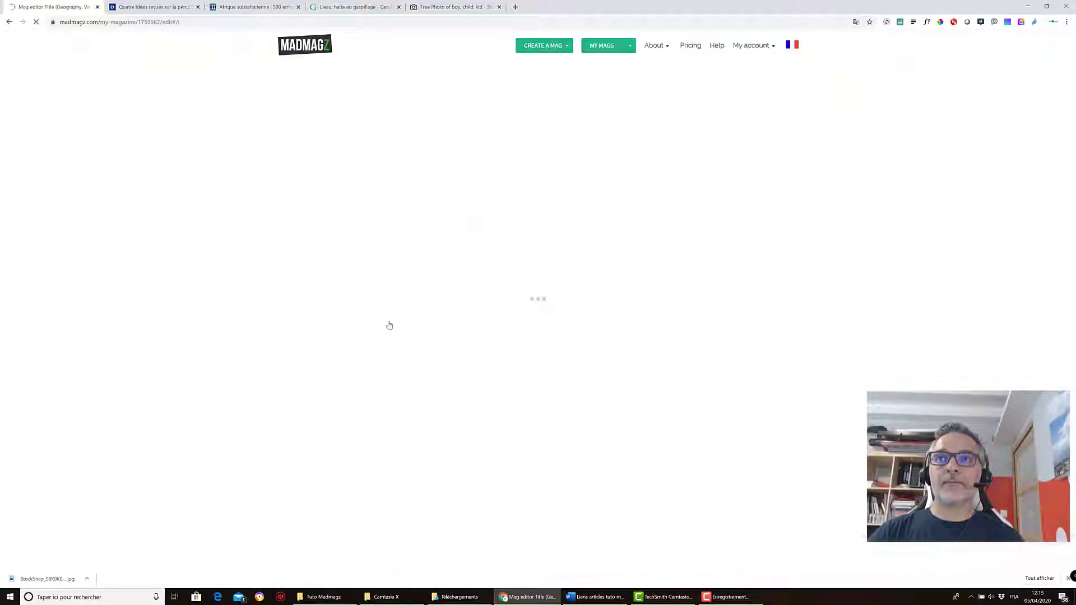
Step: Title the new magazine "L'eau l'Or Bleu"
{"action": "left_click", "coordinate": [440, 231]}
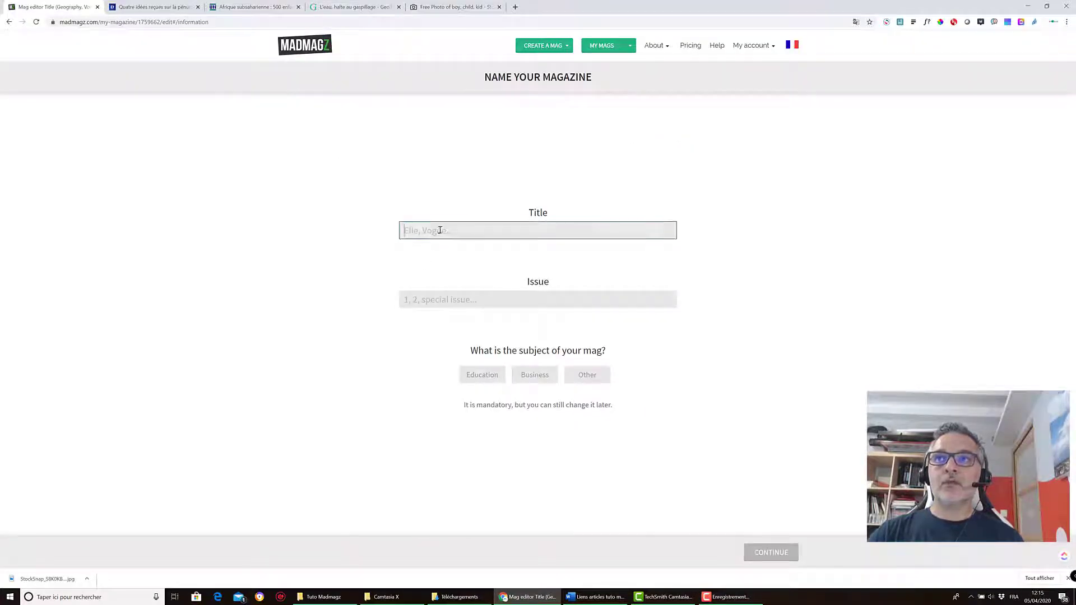
{"action": "type", "text": "L"}
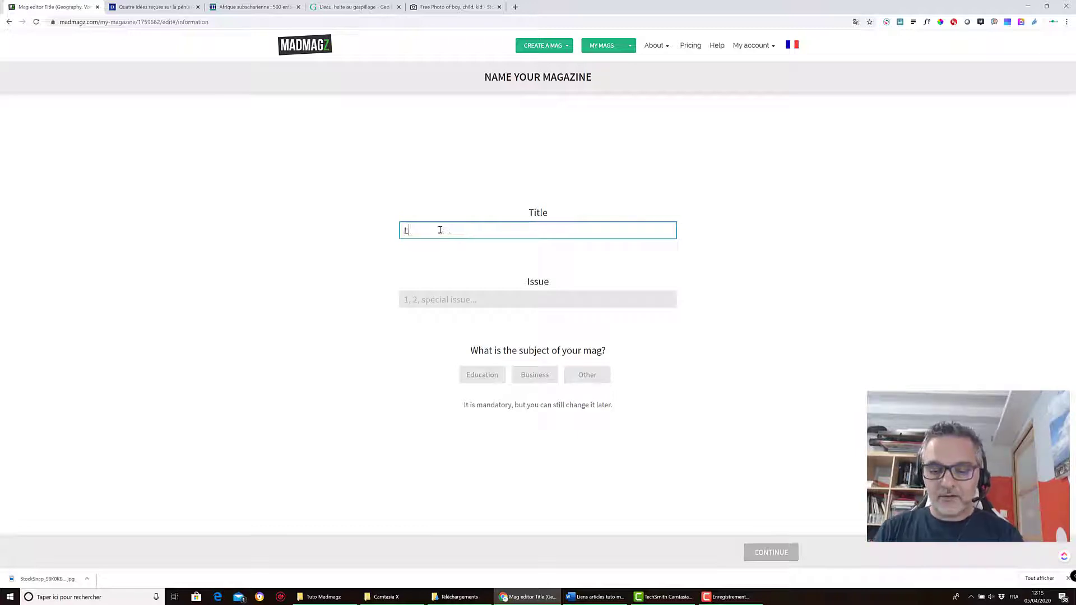
{"action": "type", "text": "'eau"}
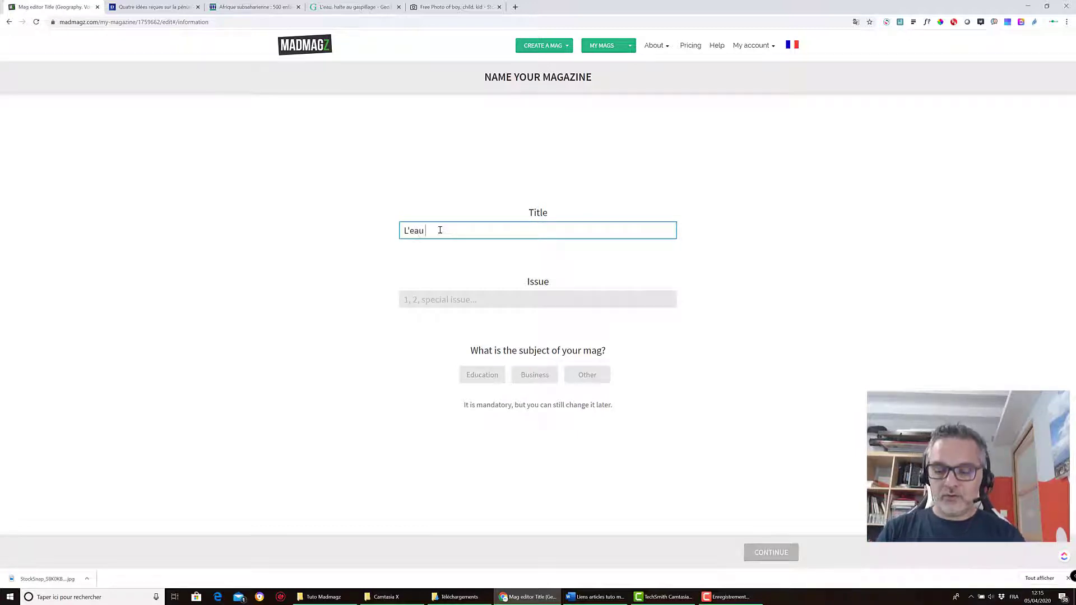
{"action": "type", "text": " l'or"}
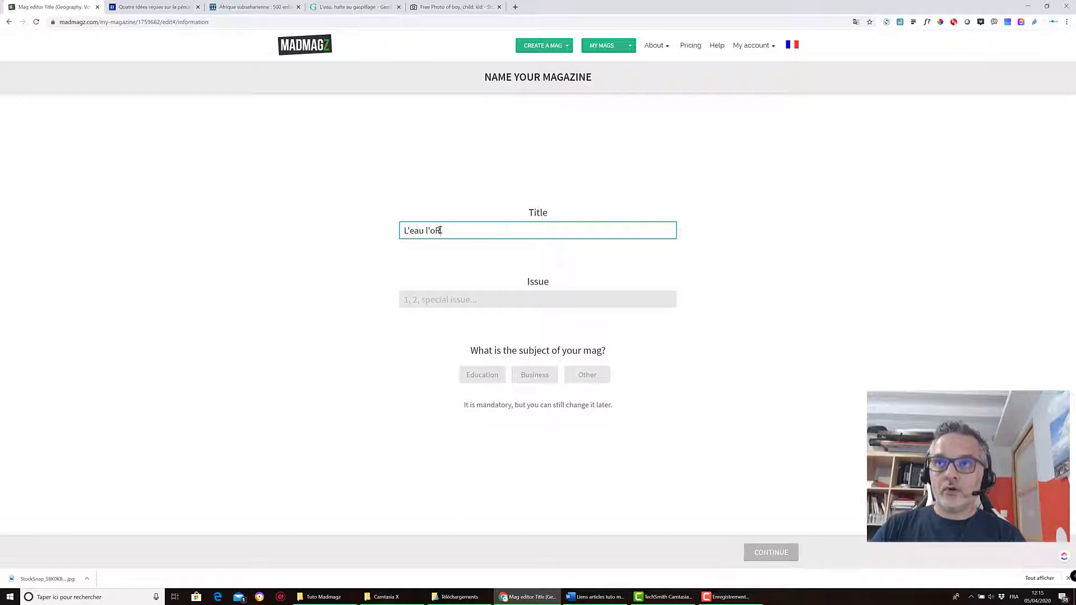
{"action": "key", "text": "BackSpace"}
{"action": "key", "text": "BackSpace"}
{"action": "type", "text": "Or"}
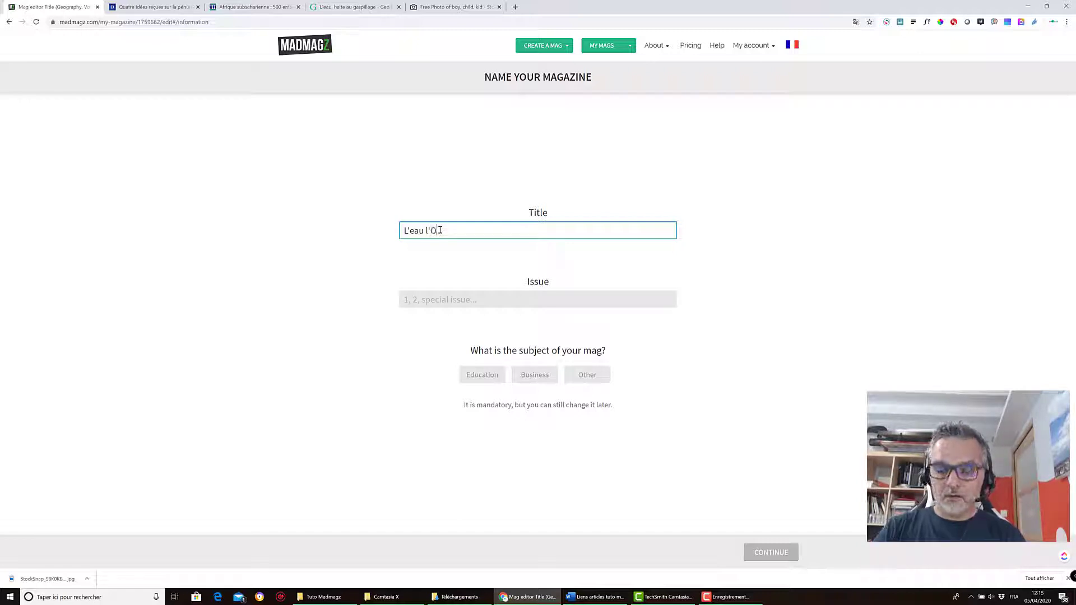
{"action": "type", "text": "Bleu"}
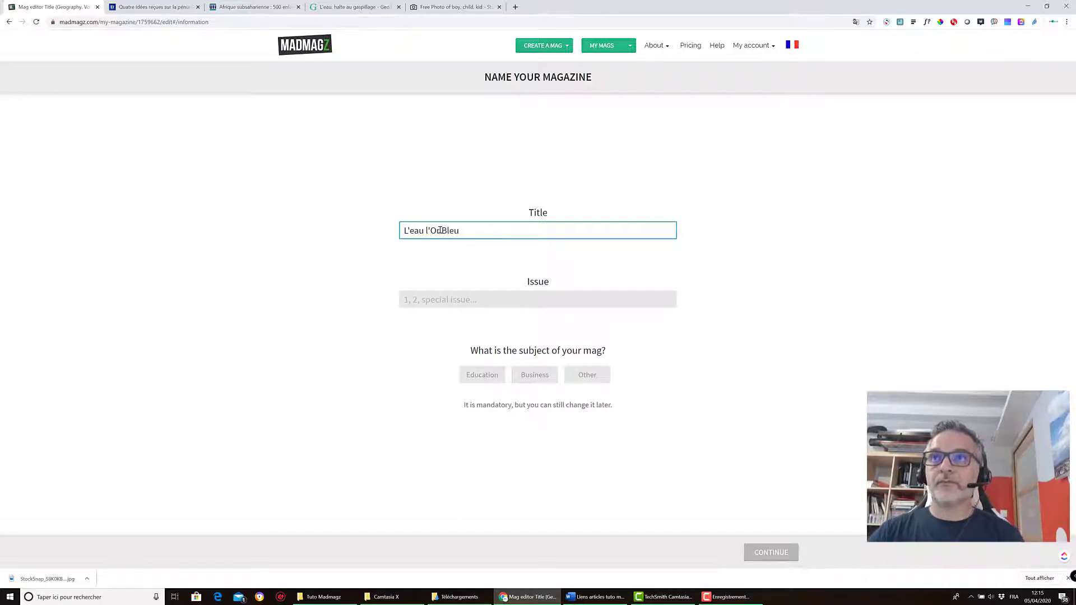
Step: Enter "problème de ressources en eau" as the issue, choose Education as the subject and continue
{"action": "left_click", "coordinate": [448, 295]}
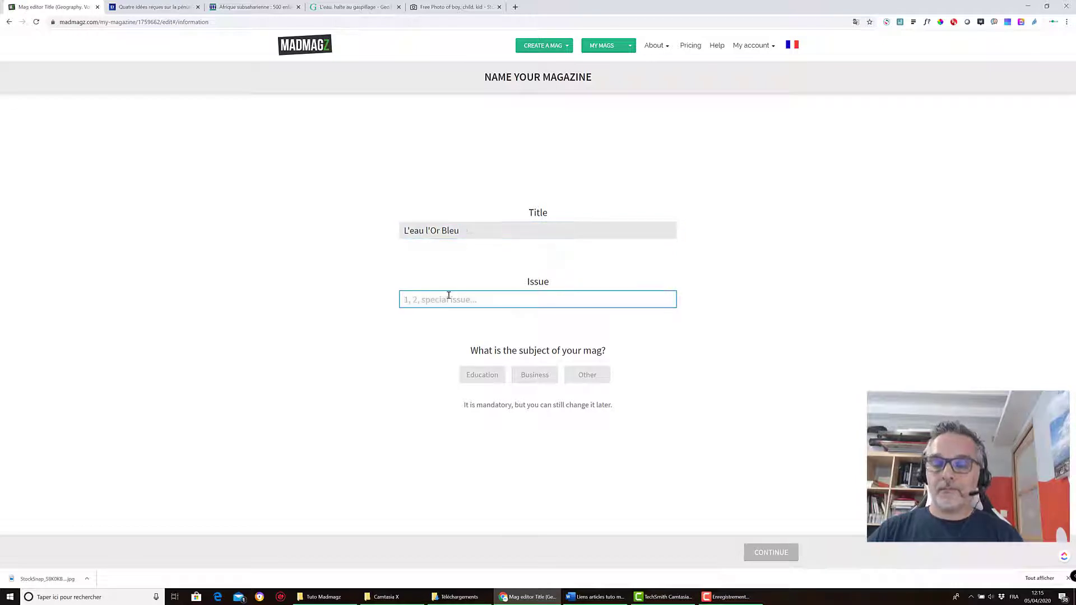
{"action": "type", "text": "prob"}
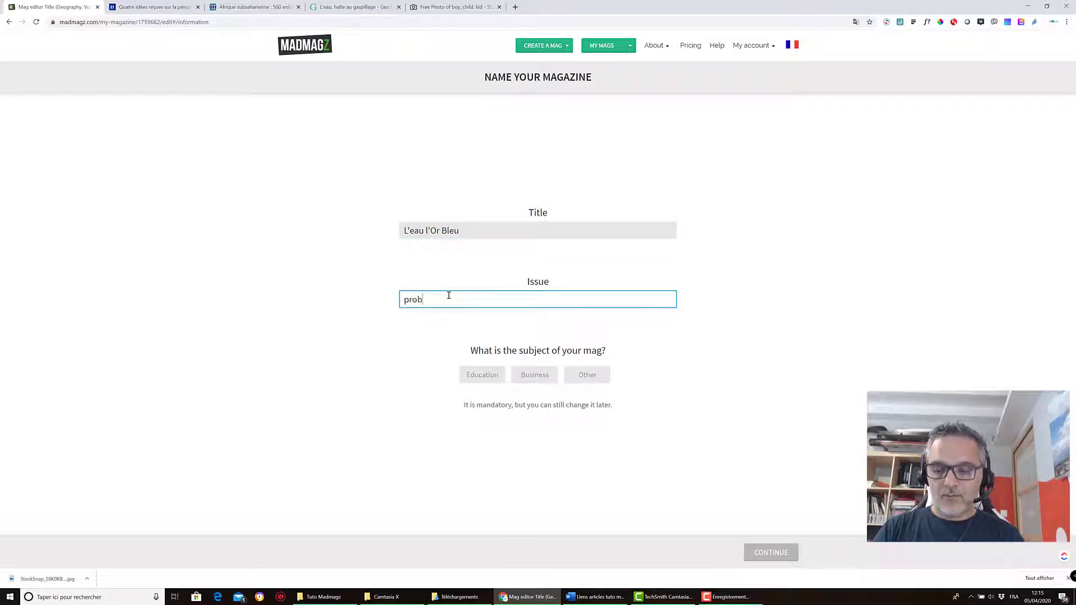
{"action": "type", "text": "lème de re"}
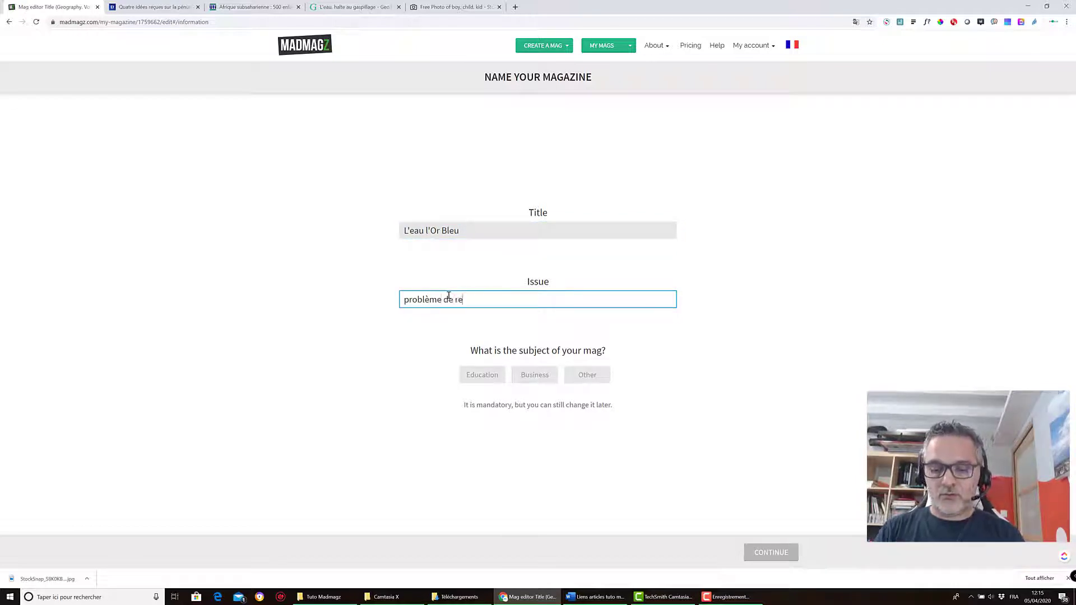
{"action": "type", "text": "ssources en eau"}
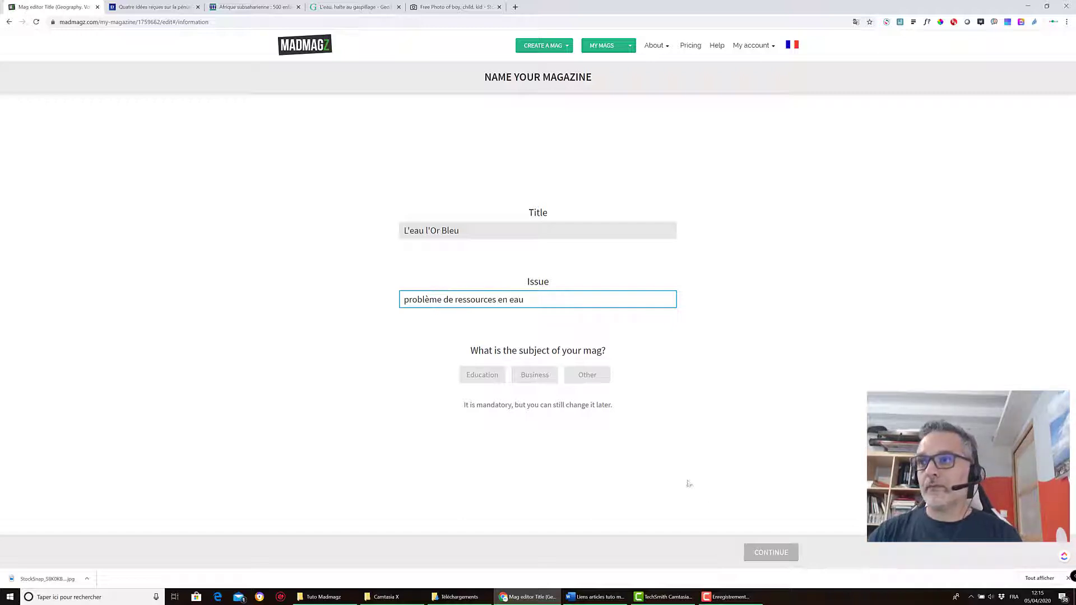
{"action": "left_click", "coordinate": [772, 552]}
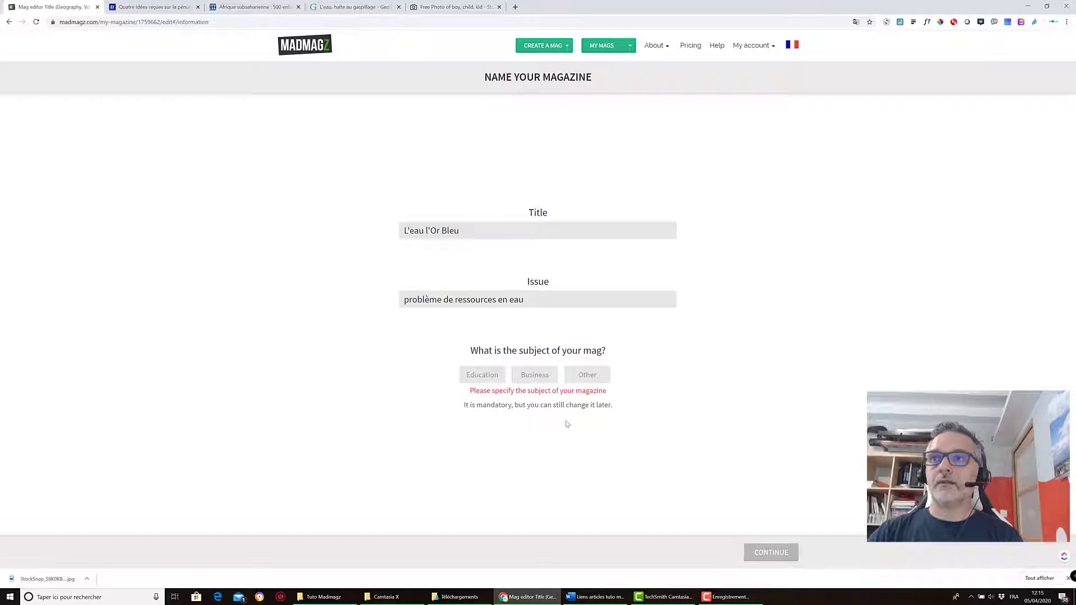
{"action": "left_click", "coordinate": [487, 375]}
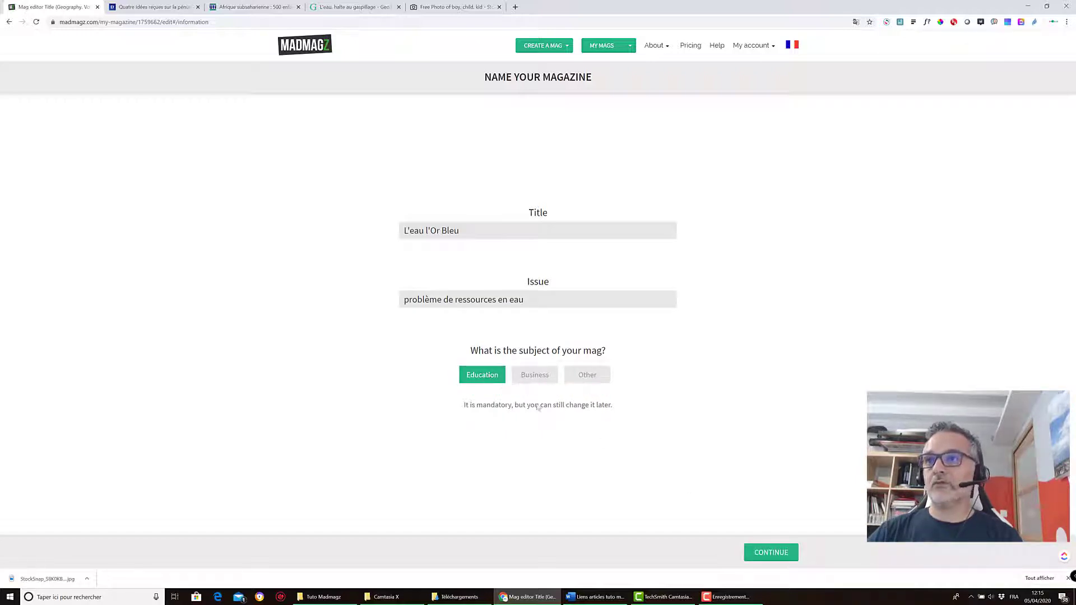
{"action": "left_click", "coordinate": [763, 552]}
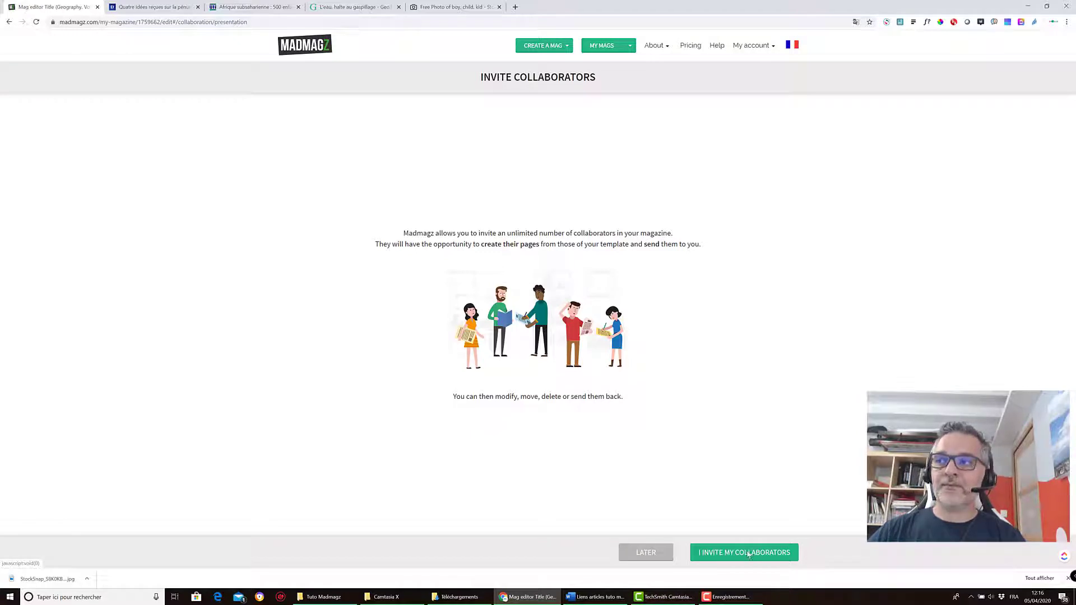
Step: Postpone inviting collaborators and add the Cover page to the magazine
{"action": "left_click", "coordinate": [719, 553]}
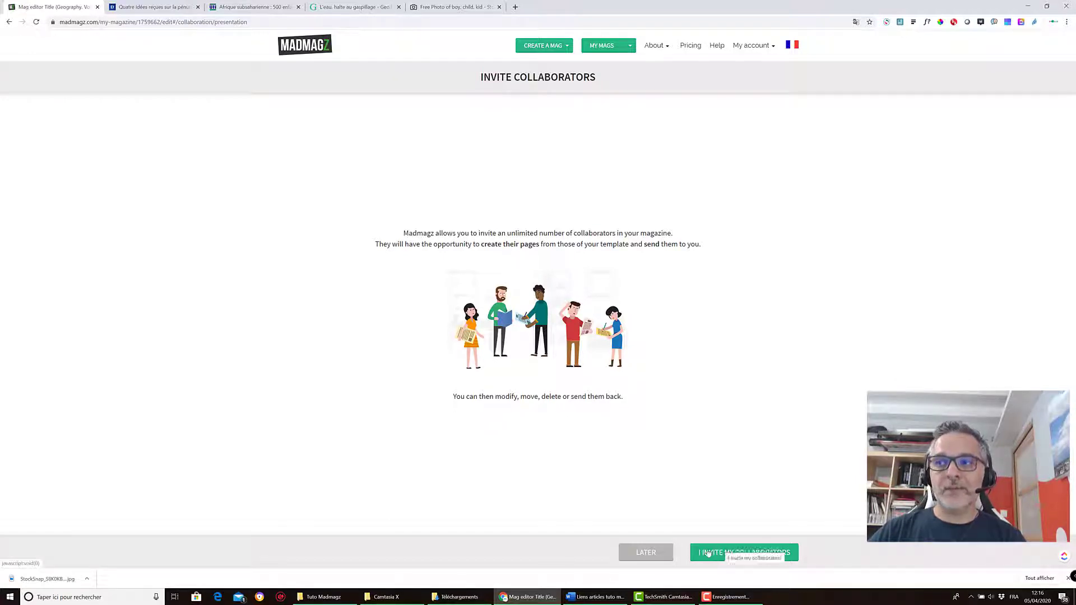
{"action": "left_click", "coordinate": [648, 553]}
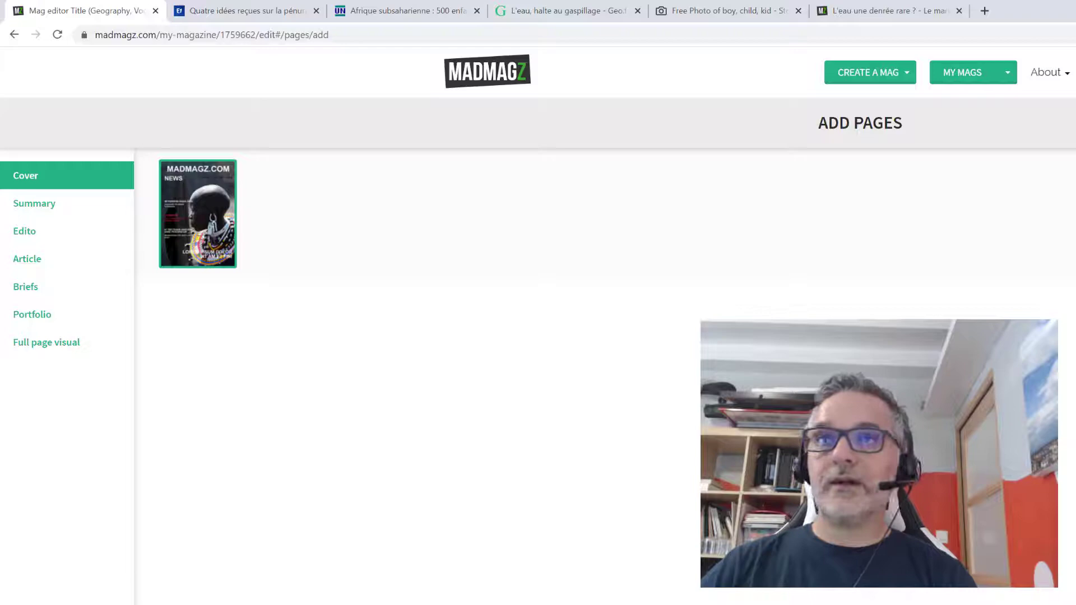
{"action": "left_click", "coordinate": [783, 564]}
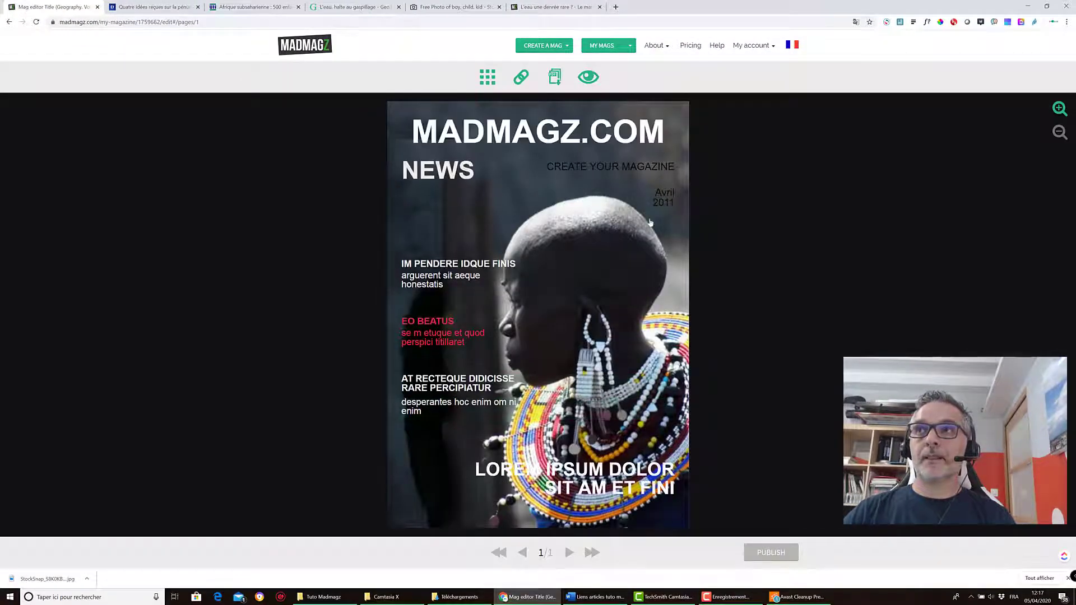
Step: Replace the MADMAGZ.COM title on the cover with "L'eau l'Or Bleu"
{"action": "left_click", "coordinate": [469, 129]}
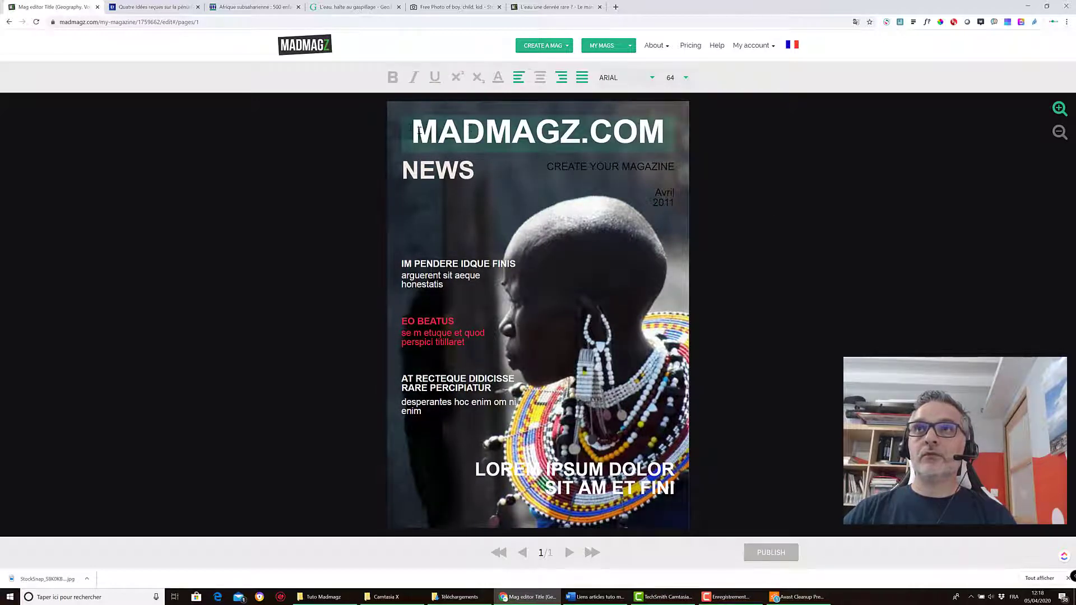
{"action": "left_click_drag", "start_coordinate": [415, 127], "coordinate": [678, 127]}
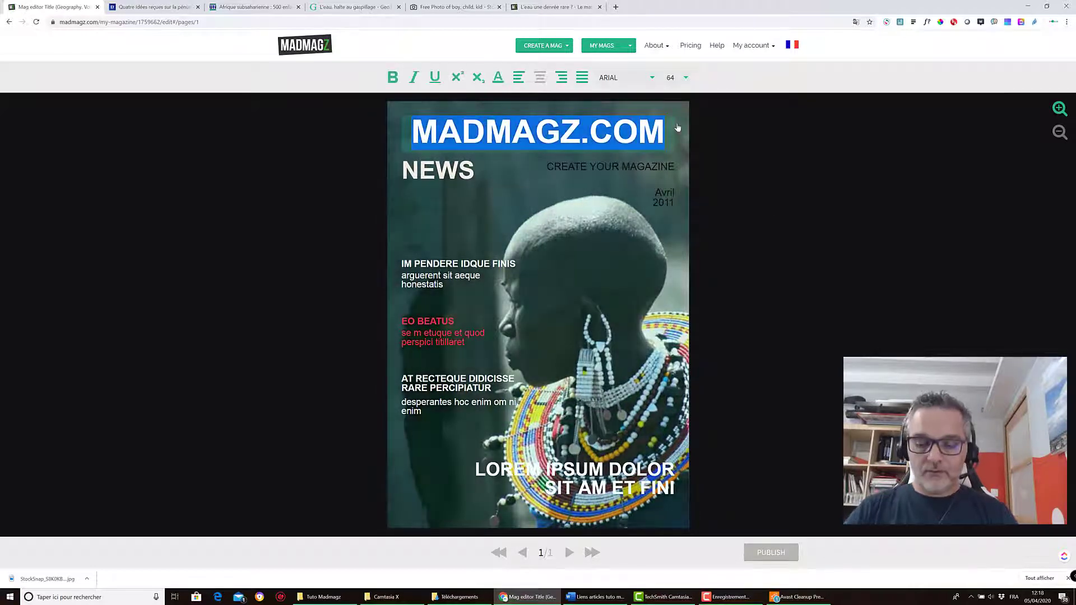
{"action": "type", "text": "L'eau"}
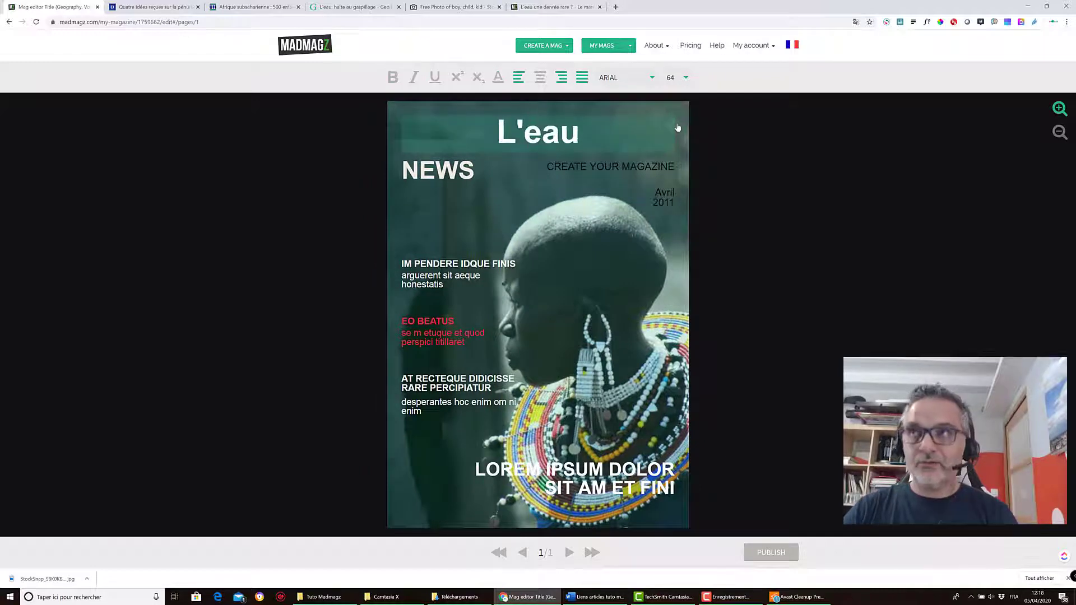
{"action": "type", "text": " l"}
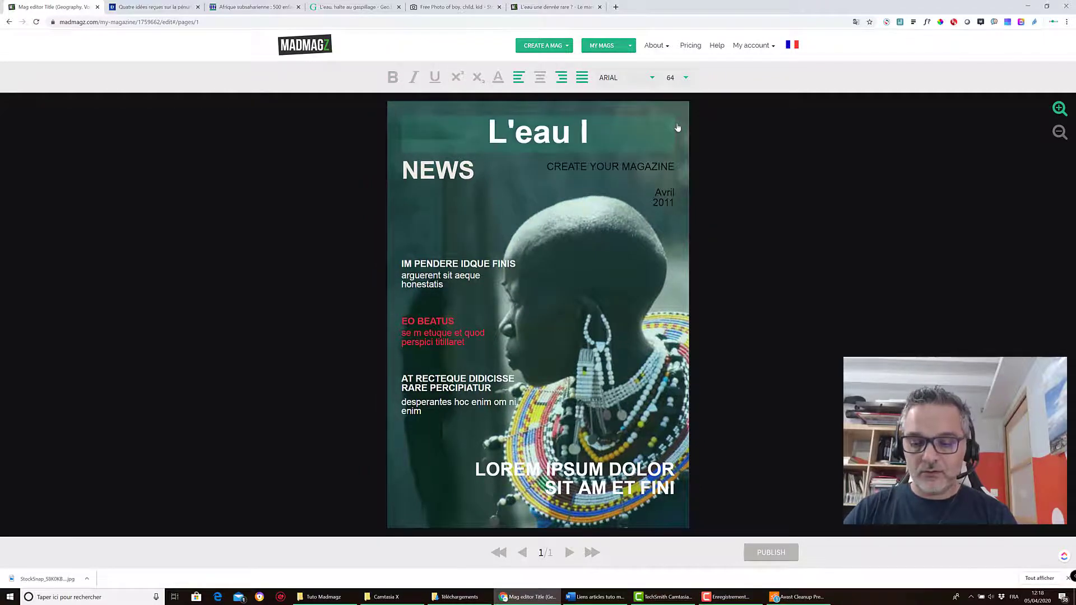
{"action": "type", "text": "'Or Bleu"}
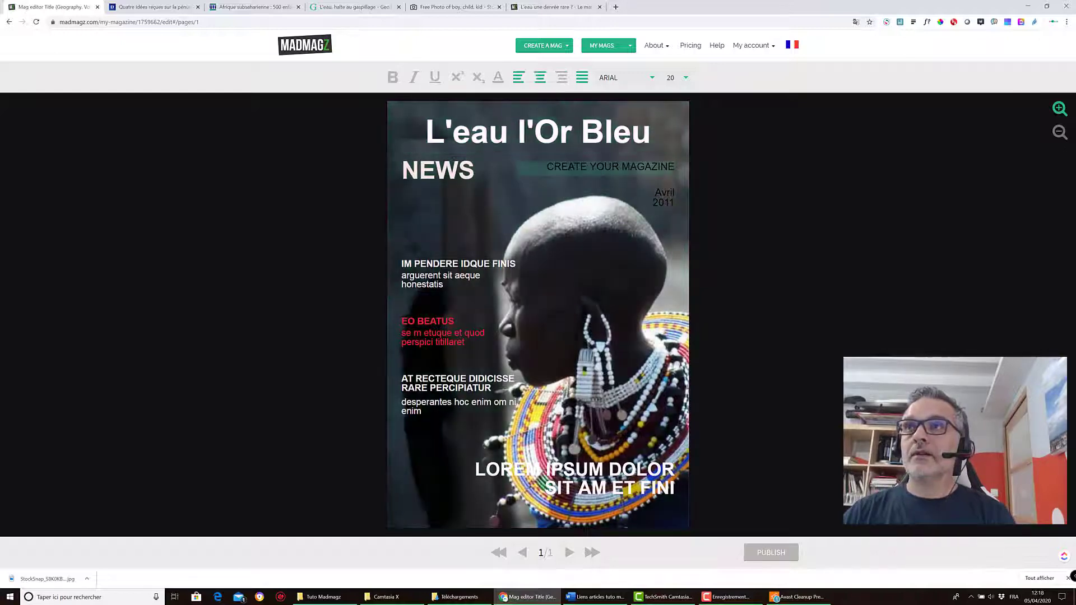
{"action": "double_click", "coordinate": [577, 167]}
{"action": "left_click", "coordinate": [682, 170]}
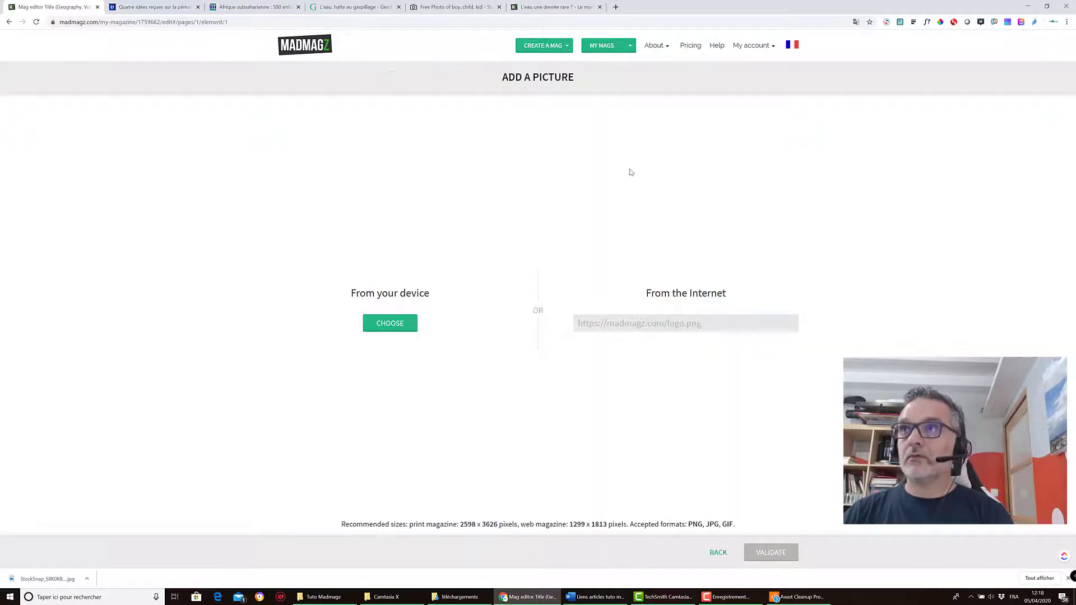
{"action": "left_click", "coordinate": [718, 553]}
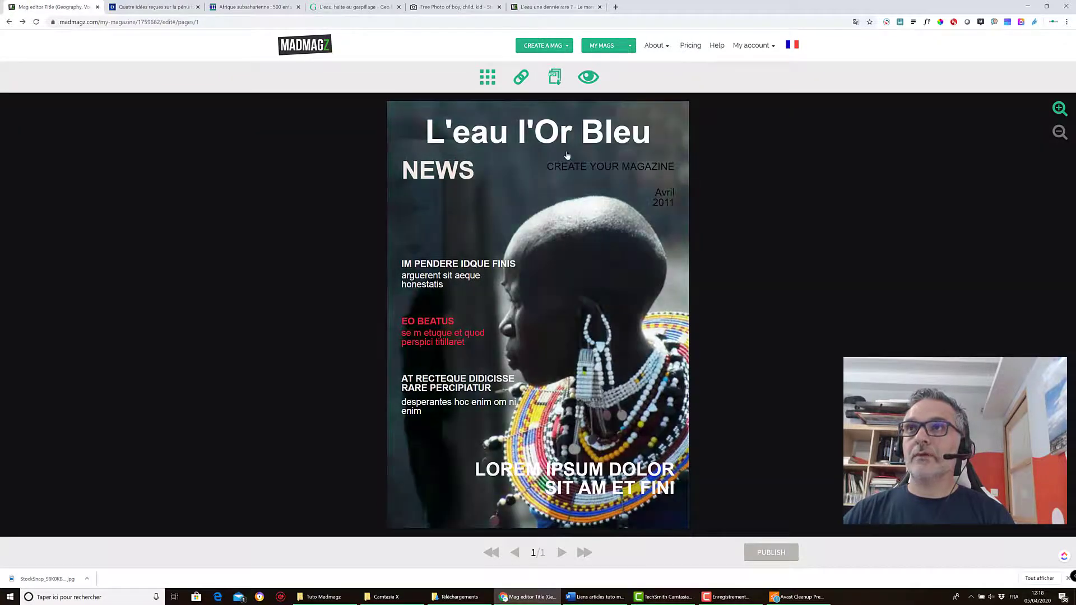
Step: Delete the CREATE YOUR MAGAZINE tagline, the date and the three placeholder headlines with their subtexts from the cover
{"action": "left_click", "coordinate": [563, 166]}
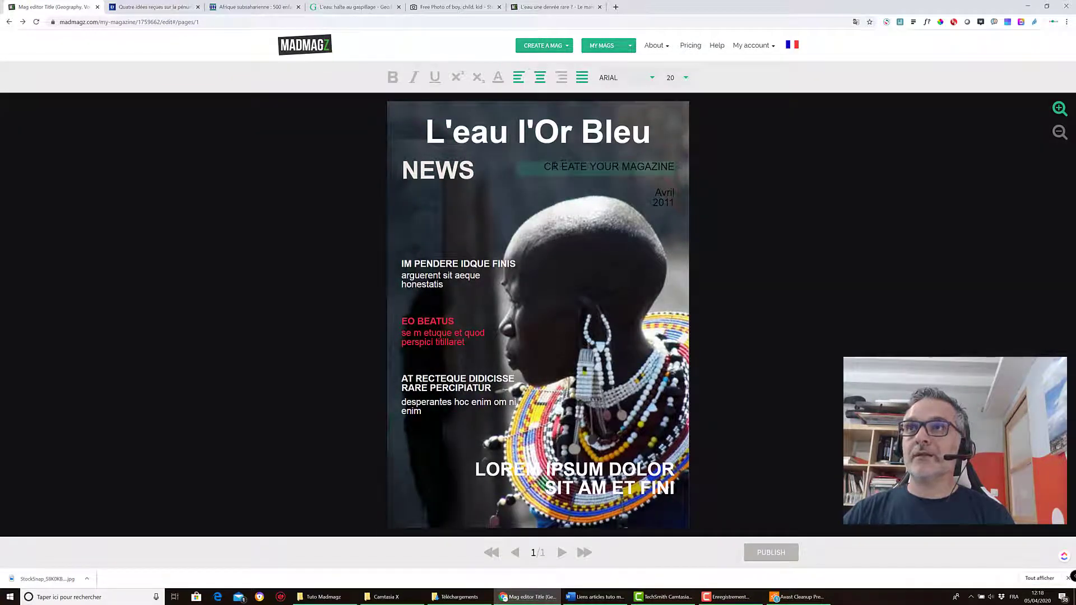
{"action": "left_click_drag", "start_coordinate": [544, 167], "coordinate": [685, 167]}
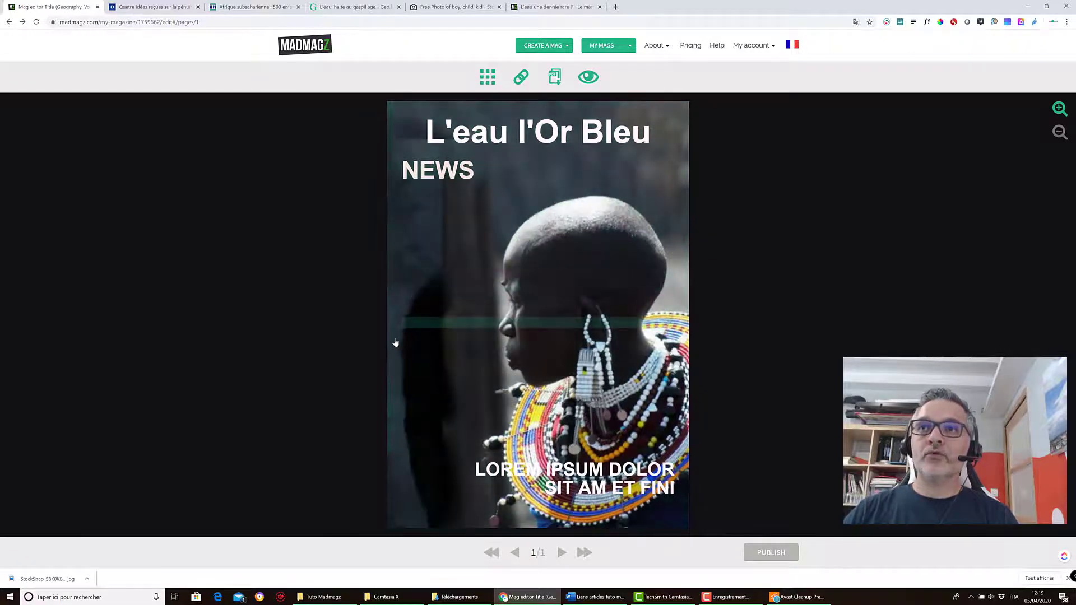
Step: Replace the cover's background picture with StockSnap_V33LE8OPY0.jpg from the Tuto Madmagz folder, keeping the proposed crop
{"action": "left_click", "coordinate": [403, 363]}
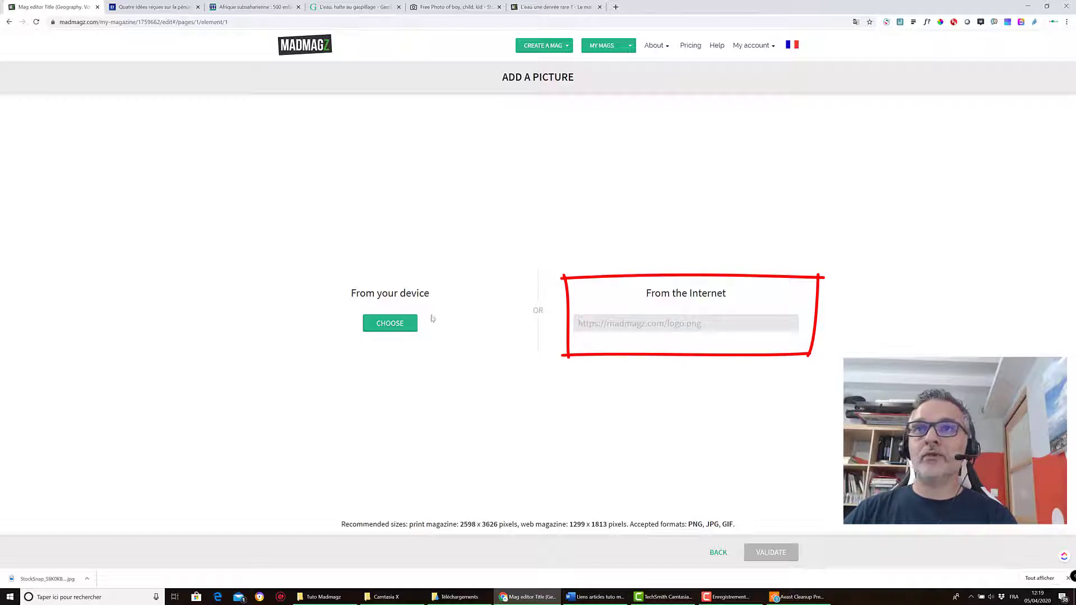
{"action": "left_click", "coordinate": [393, 325]}
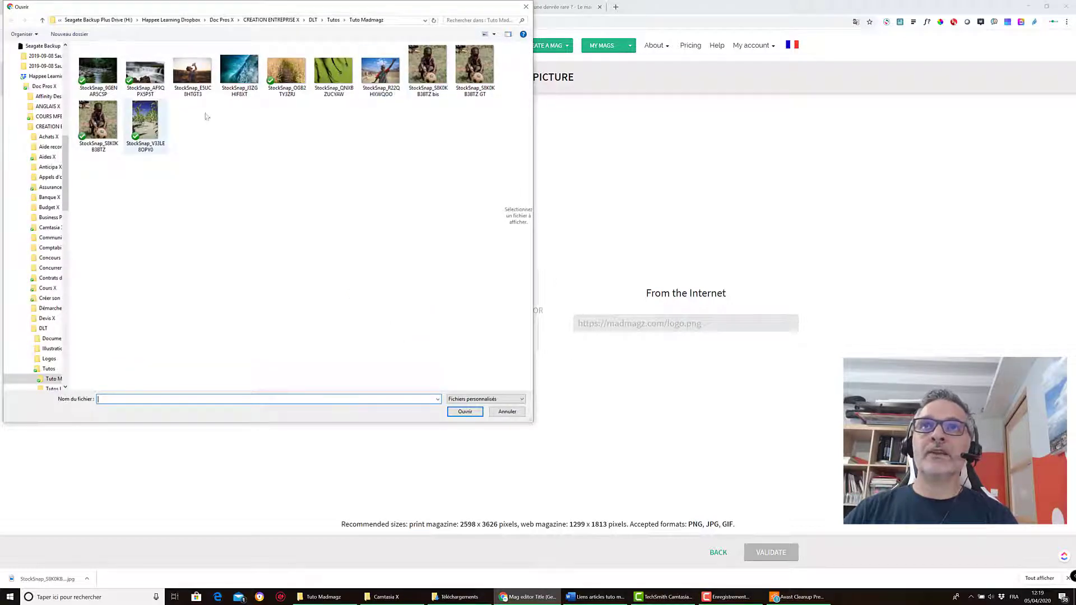
{"action": "left_click", "coordinate": [145, 133]}
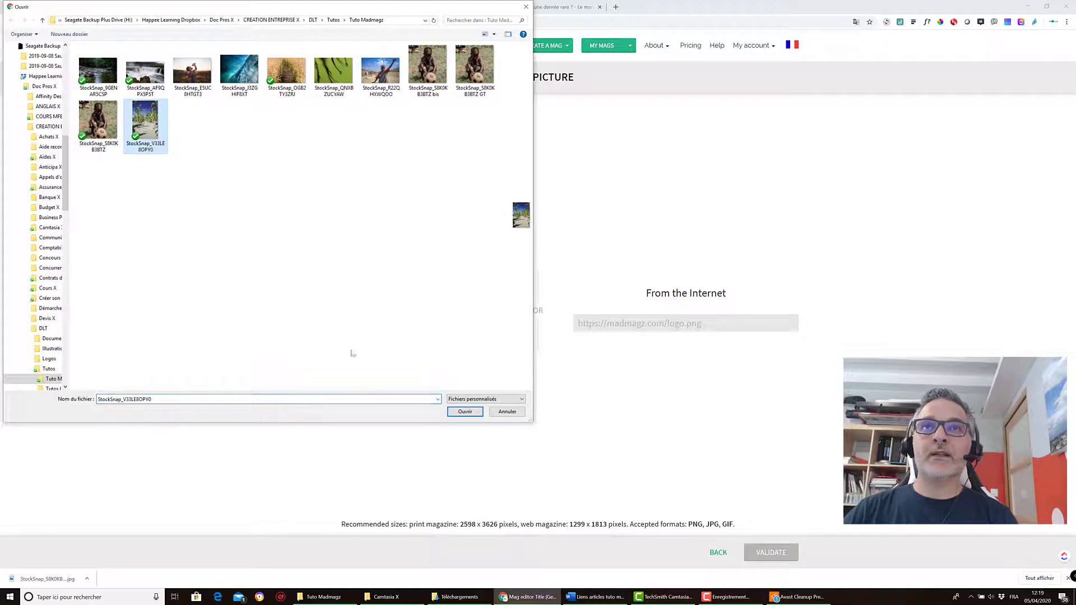
{"action": "left_click", "coordinate": [466, 411]}
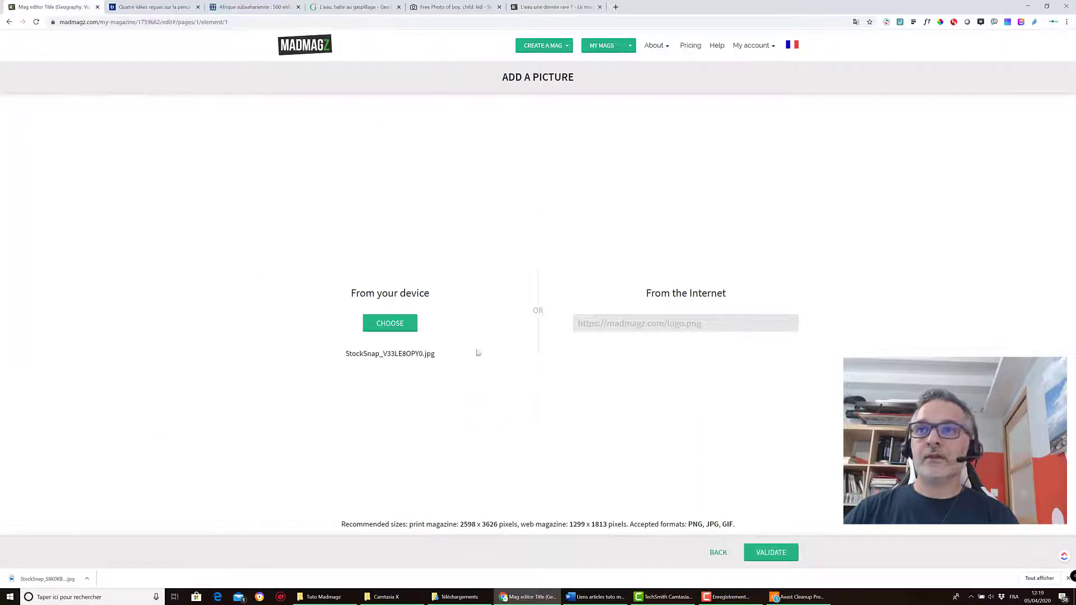
{"action": "left_click", "coordinate": [775, 554]}
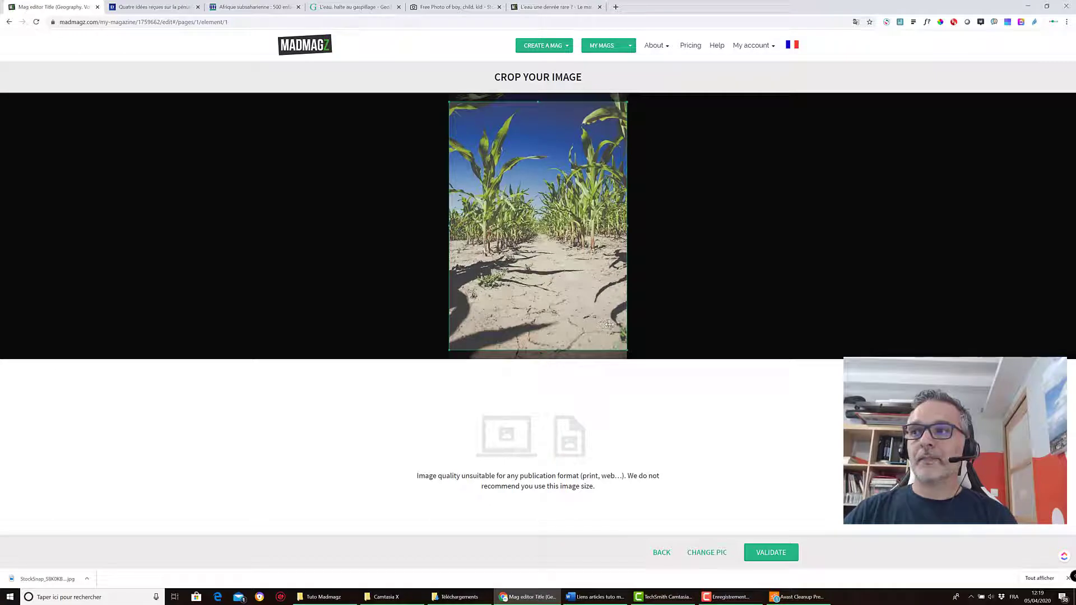
{"action": "left_click", "coordinate": [771, 553]}
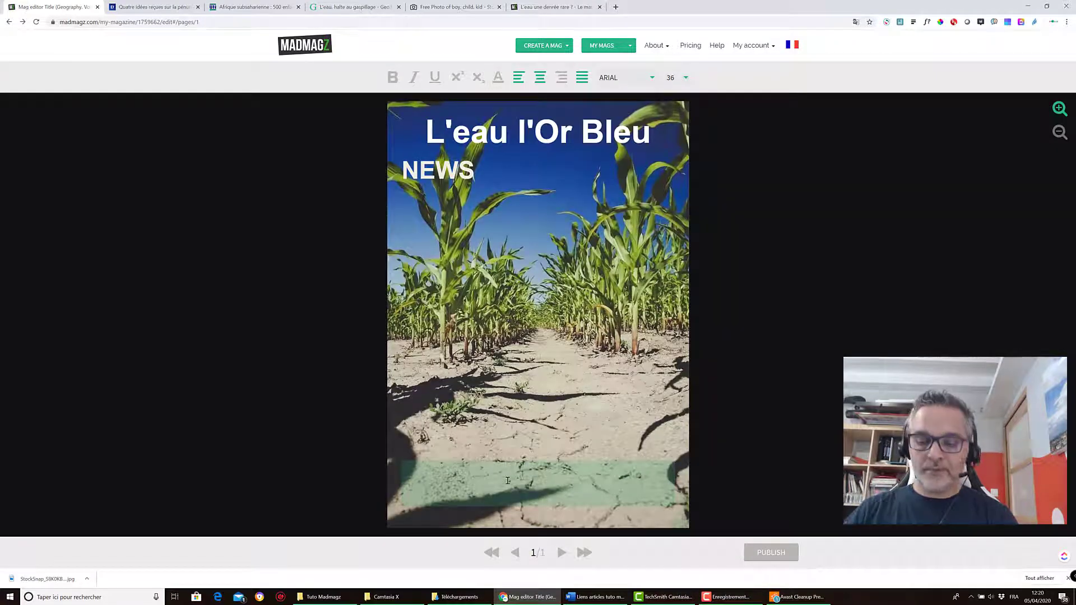
Step: Replace the LOREM IPSUM DOLOR placeholder at the foot of the cover with "Classe de cinquième"
{"action": "type", "text": "Classe de"}
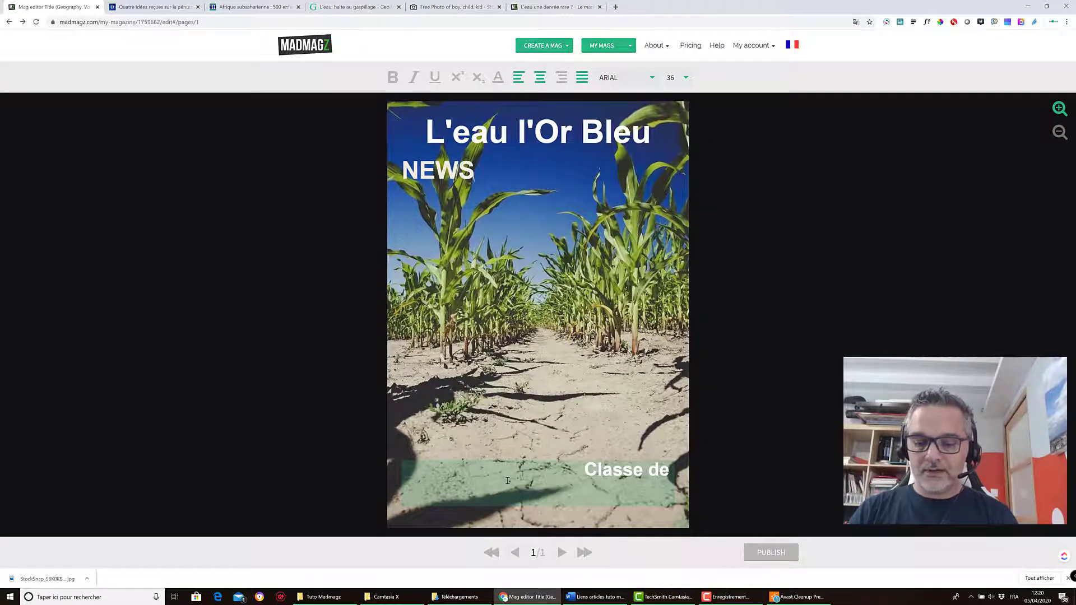
{"action": "type", "text": " cinq"}
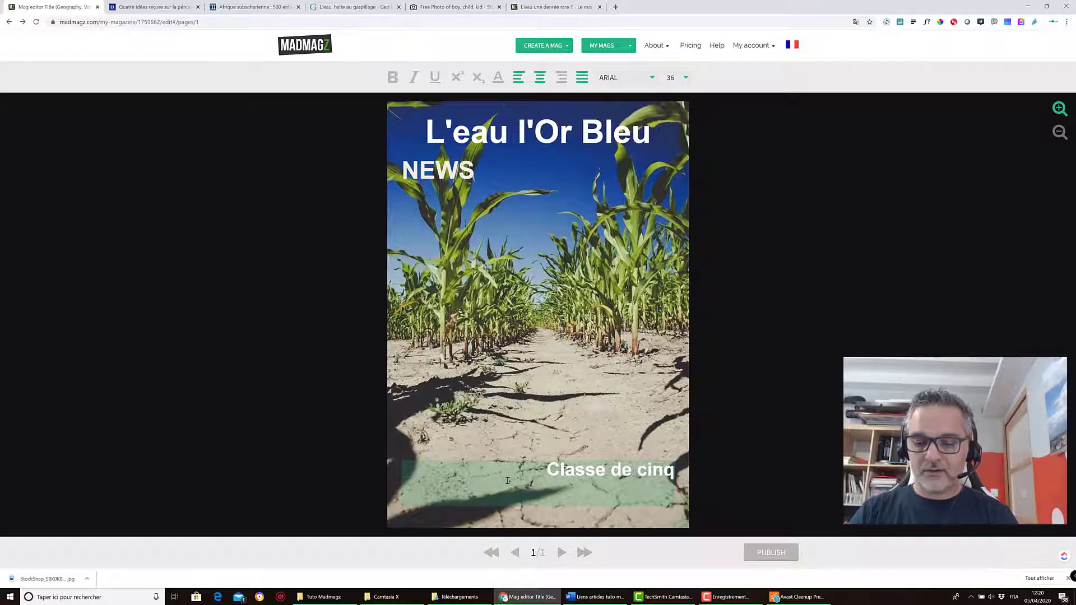
{"action": "type", "text": "uième"}
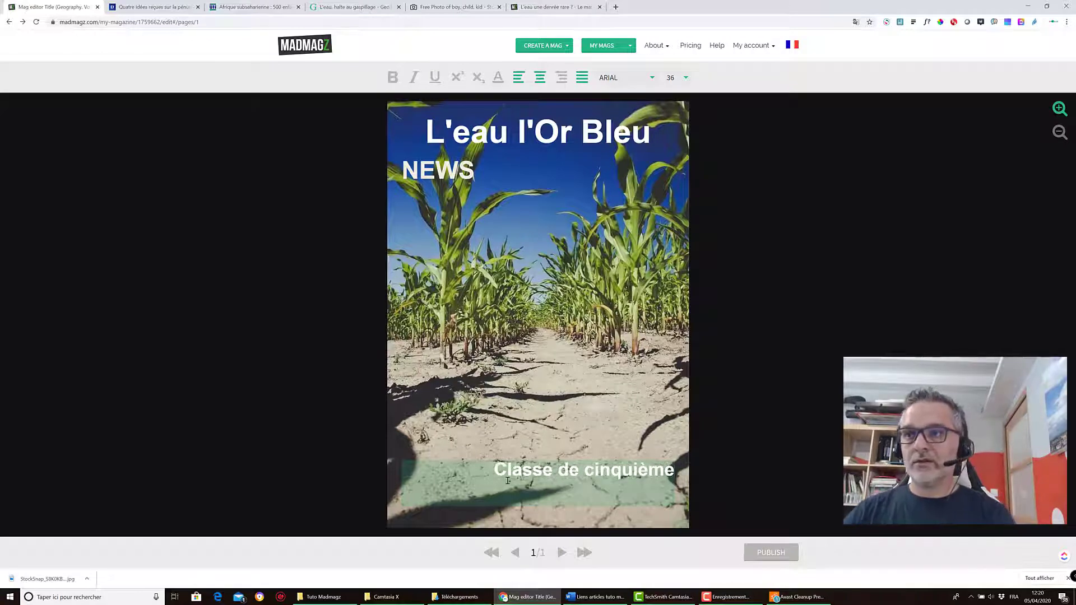
{"action": "left_click", "coordinate": [779, 500]}
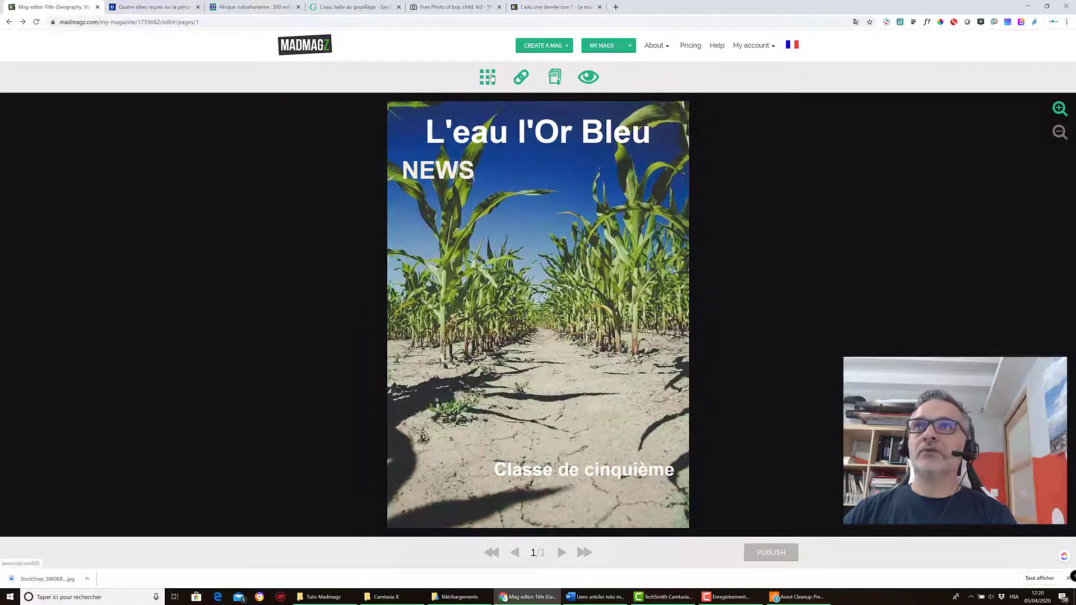
Step: Add a second page using the magenta Article layout with a quote headline, two text columns and a photo beside a coloured box
{"action": "left_click", "coordinate": [492, 77]}
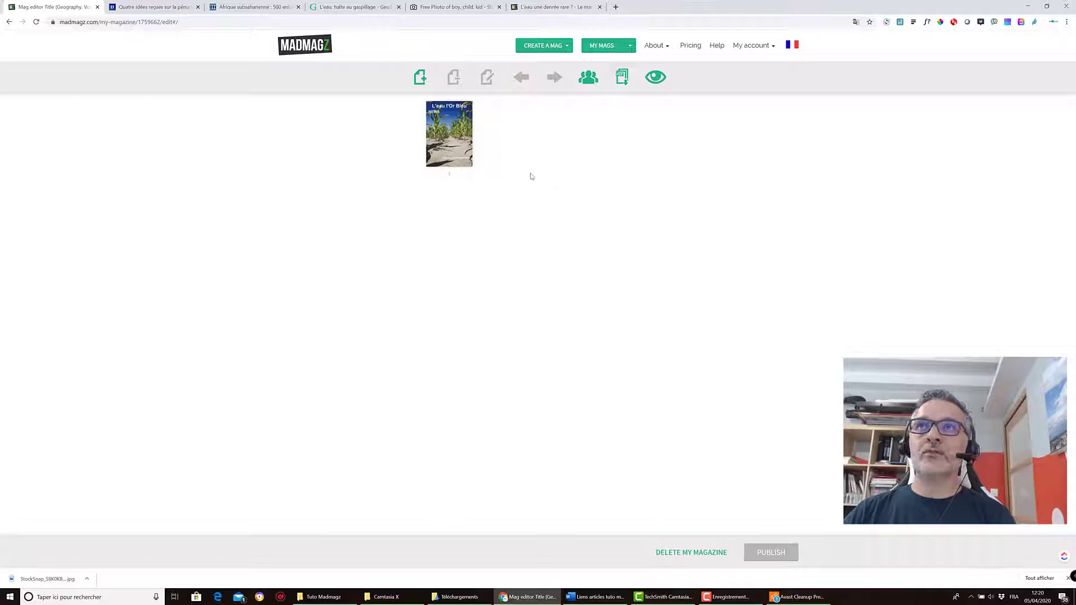
{"action": "left_click", "coordinate": [418, 80]}
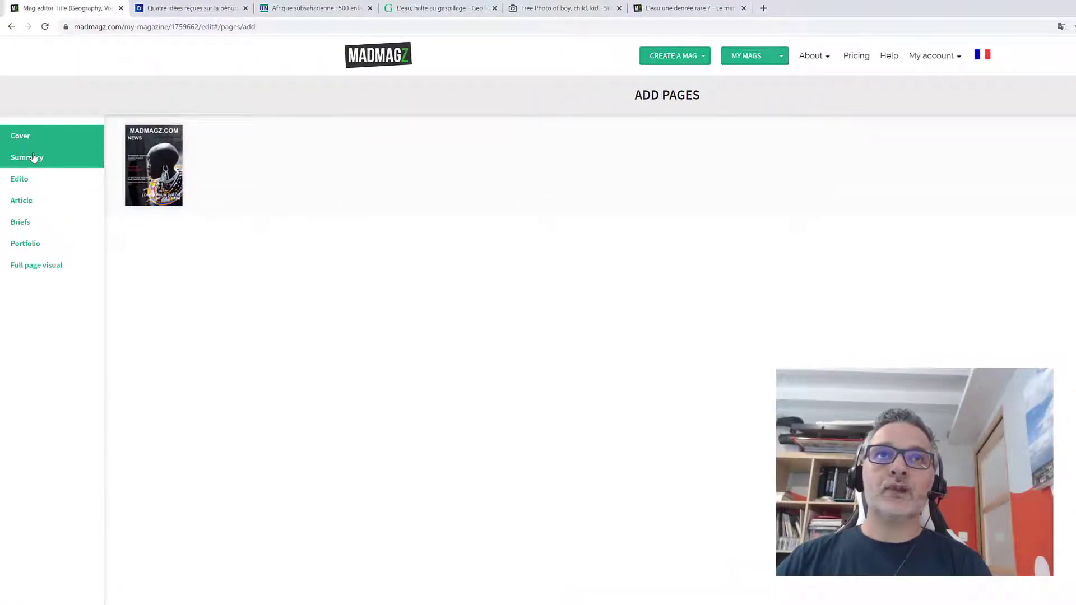
{"action": "left_click", "coordinate": [33, 157]}
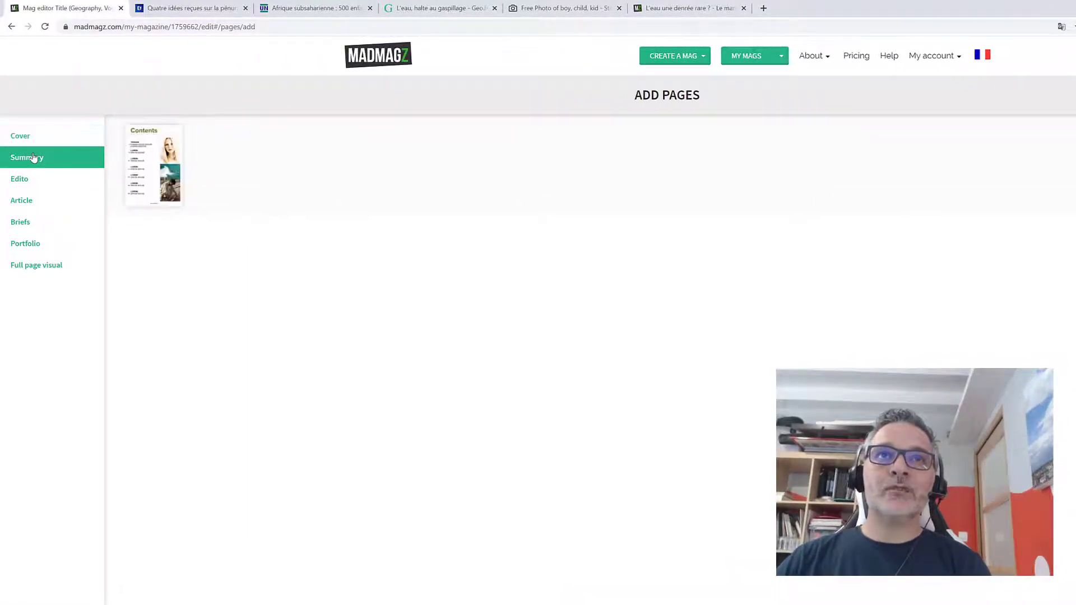
{"action": "left_click", "coordinate": [32, 202]}
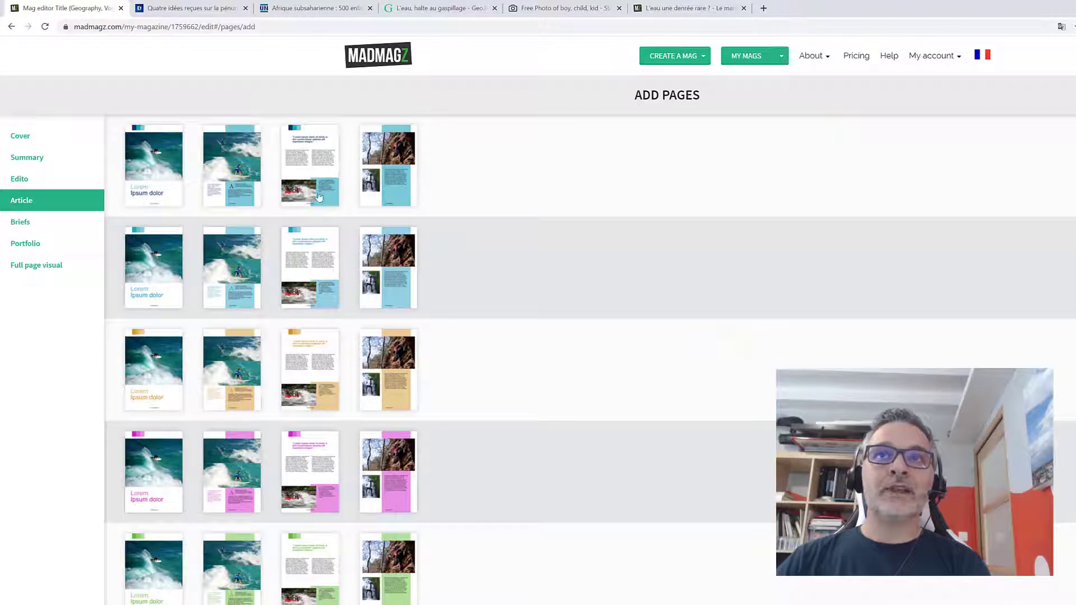
{"action": "scroll", "coordinate": [297, 197], "scroll_direction": "down", "scroll_amount": 10}
{"action": "scroll", "coordinate": [297, 197], "scroll_direction": "down", "scroll_amount": 10}
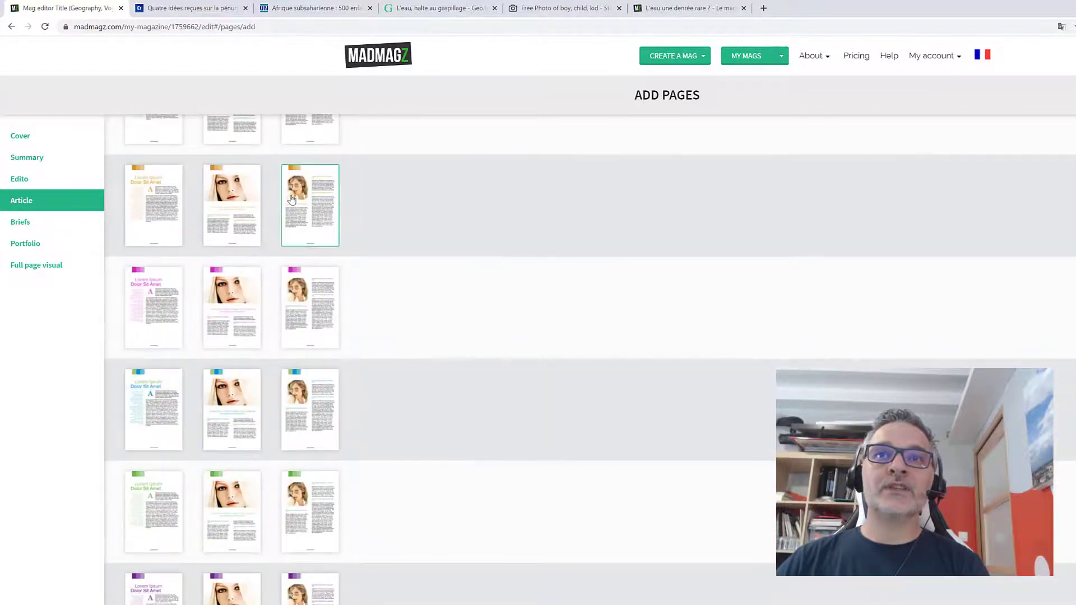
{"action": "scroll", "coordinate": [286, 283], "scroll_direction": "down", "scroll_amount": 5}
{"action": "scroll", "coordinate": [282, 280], "scroll_direction": "down", "scroll_amount": 10}
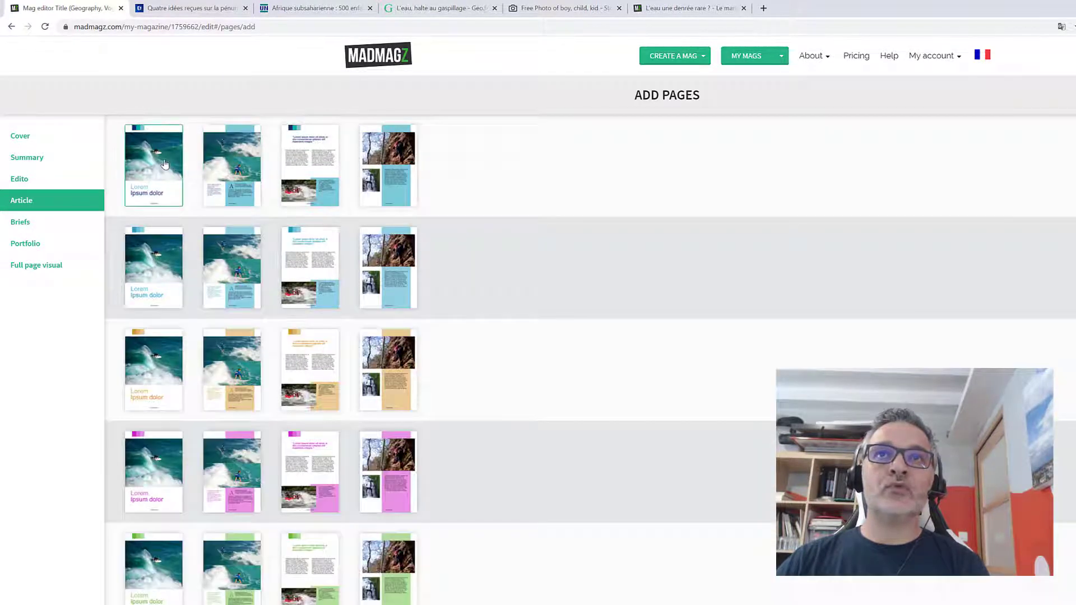
{"action": "scroll", "coordinate": [266, 301], "scroll_direction": "down", "scroll_amount": 5}
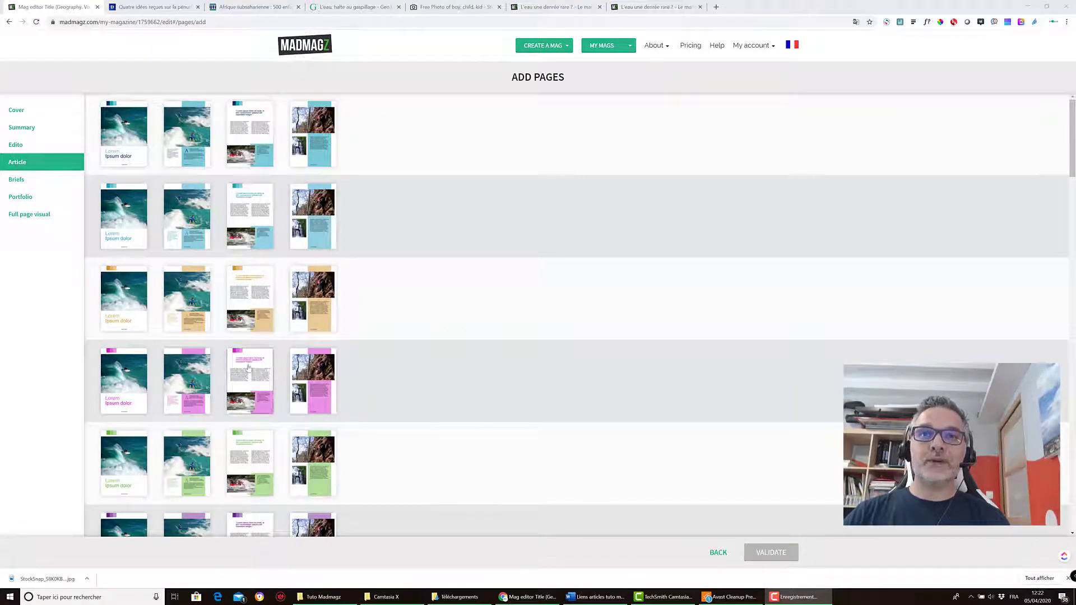
{"action": "left_click", "coordinate": [249, 368]}
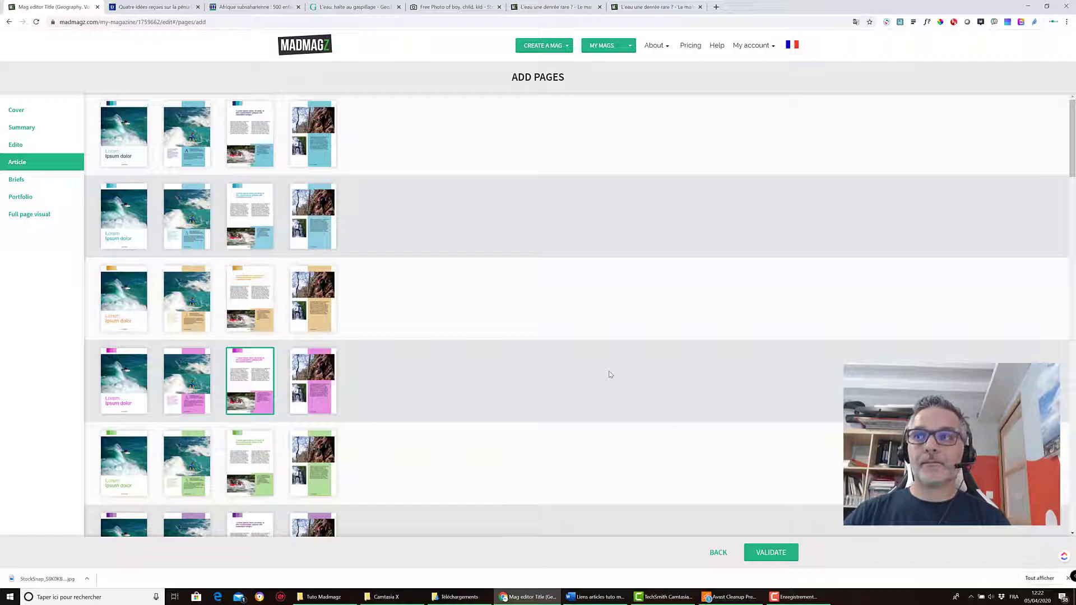
{"action": "left_click", "coordinate": [767, 553]}
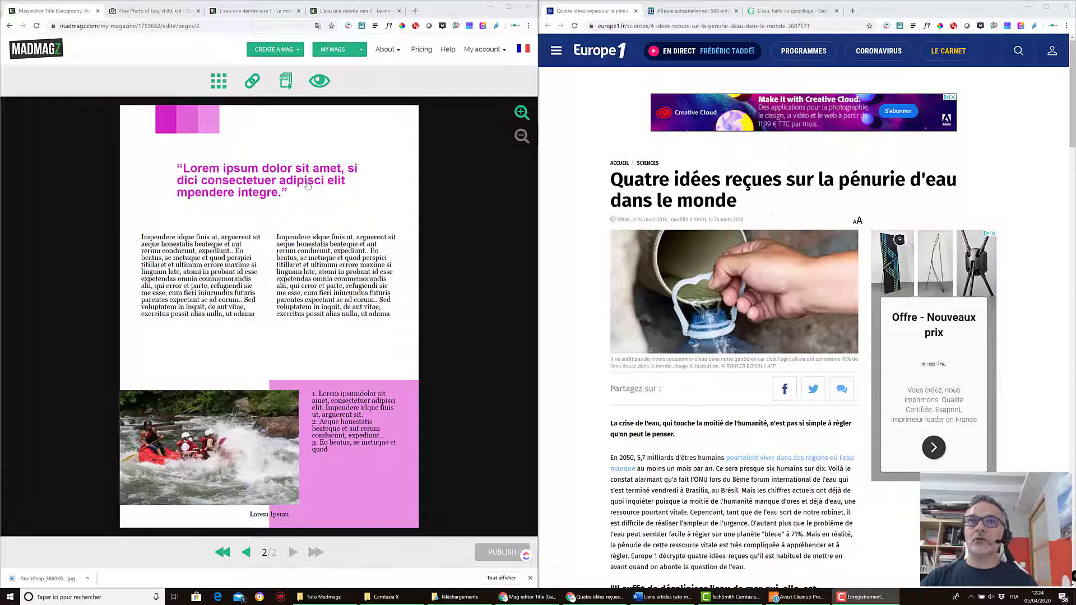
Step: Replace the quote headline on page 2 with the Europe 1 article's title, "Quatre idées reçues sur la pénurie d'eau dans le monde"
{"action": "left_click_drag", "start_coordinate": [610, 180], "coordinate": [754, 198]}
{"action": "key", "text": "ctrl+c"}
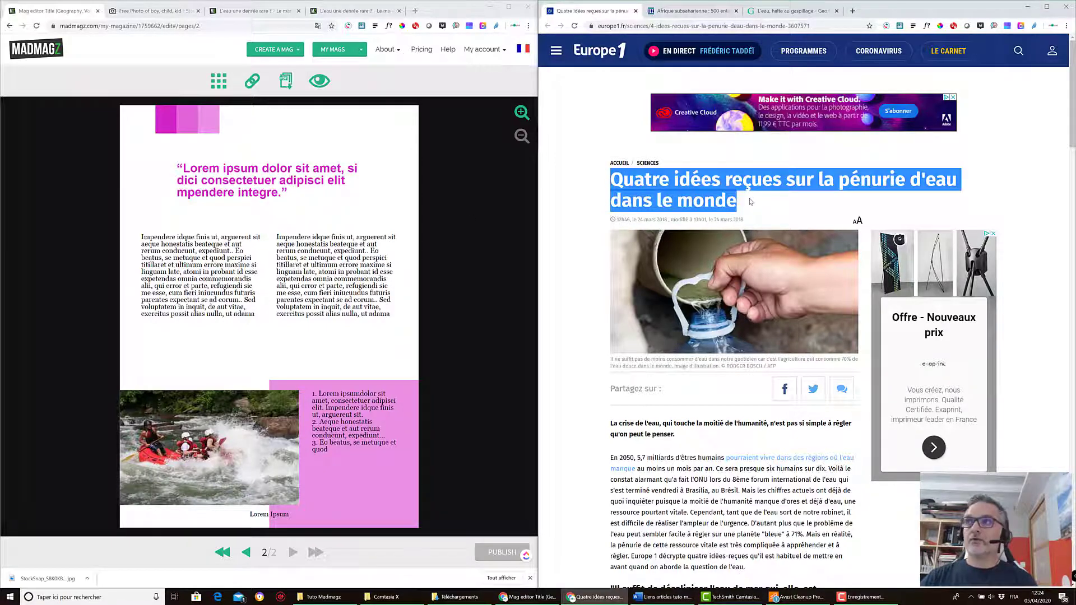
{"action": "left_click", "coordinate": [180, 170]}
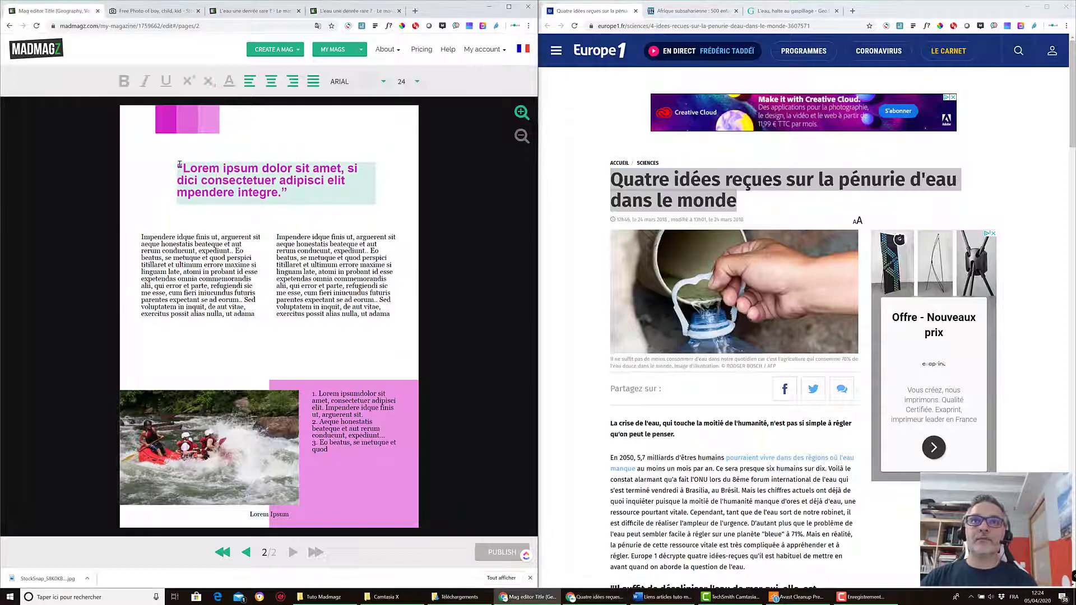
{"action": "left_click_drag", "start_coordinate": [180, 170], "coordinate": [308, 194]}
{"action": "key", "text": "ctrl+v"}
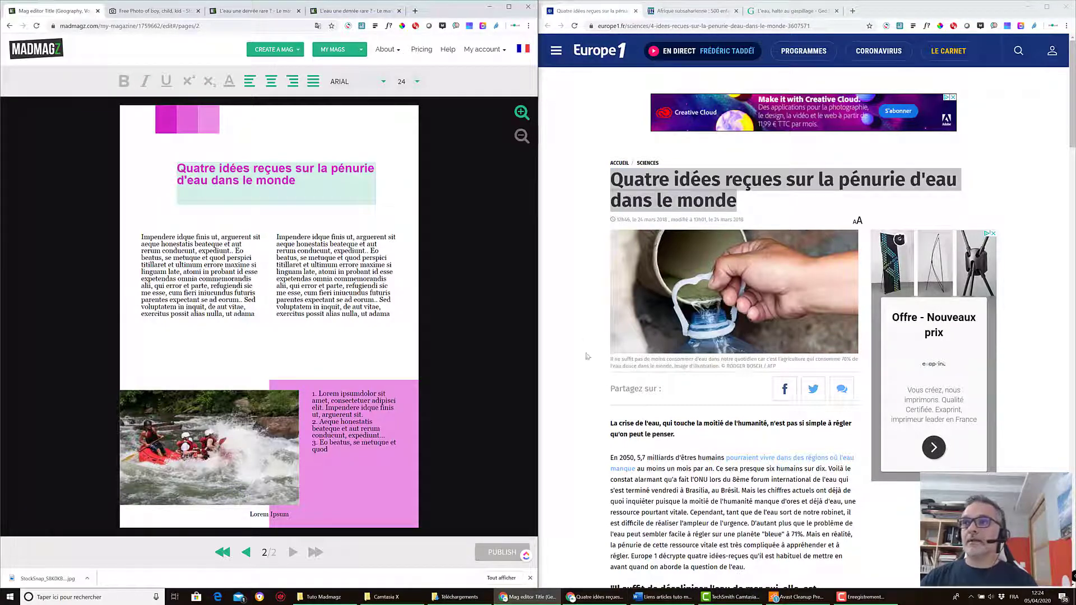
Step: Replace the first column's placeholder text with the article's two introductory paragraphs, from "La crise de l'eau" to "la question de l'eau."
{"action": "scroll", "coordinate": [635, 432], "scroll_direction": "down", "scroll_amount": 5}
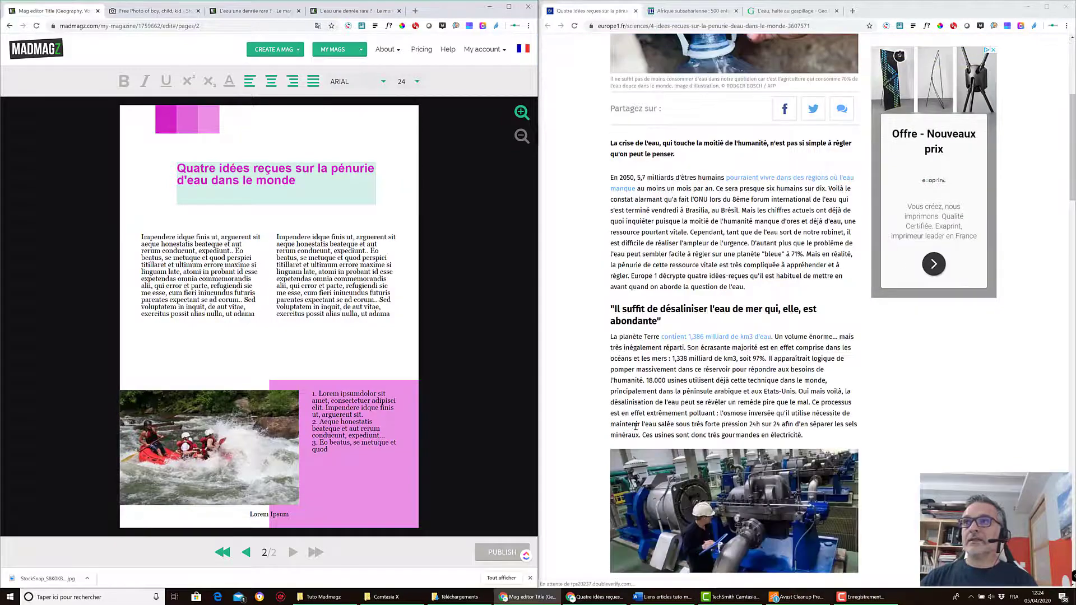
{"action": "left_click", "coordinate": [610, 145]}
{"action": "left_click_drag", "start_coordinate": [611, 144], "coordinate": [765, 286]}
{"action": "key", "text": "ctrl+c"}
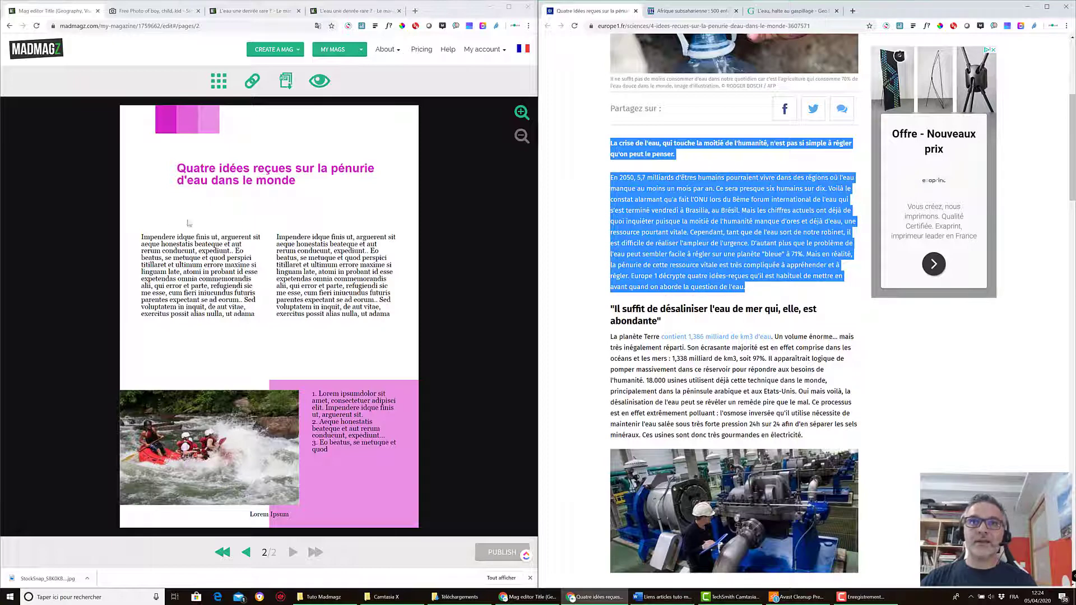
{"action": "left_click", "coordinate": [145, 237]}
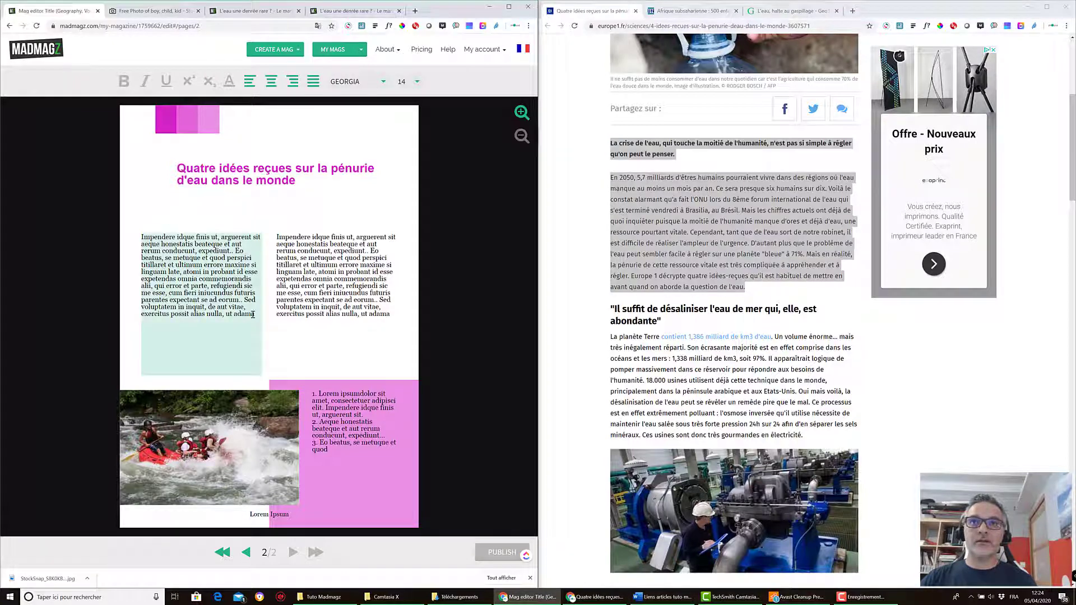
{"action": "left_click_drag", "start_coordinate": [256, 315], "coordinate": [150, 228]}
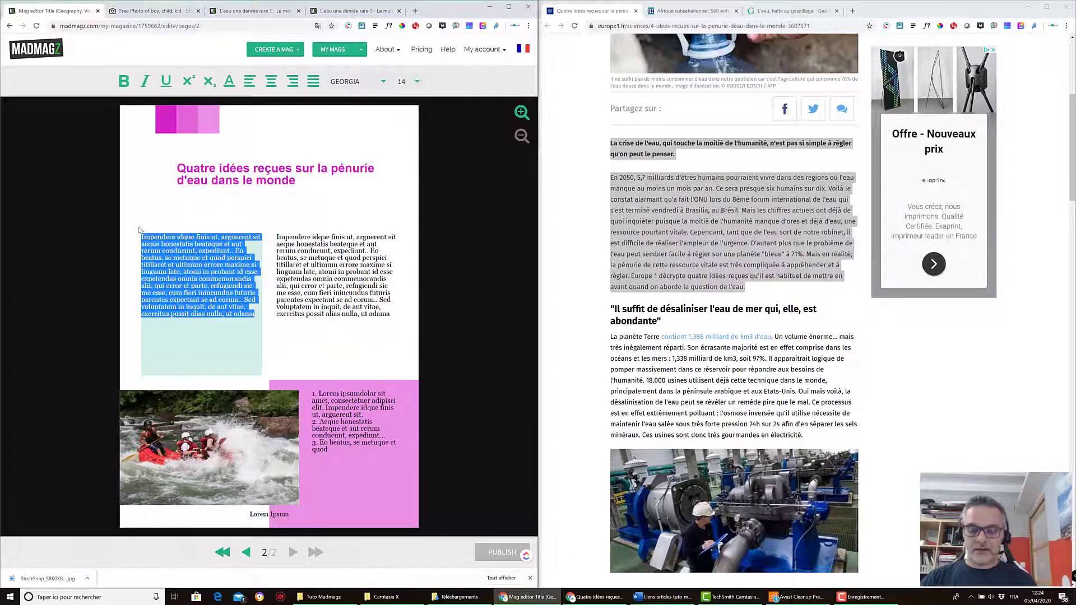
{"action": "key", "text": "ctrl+v"}
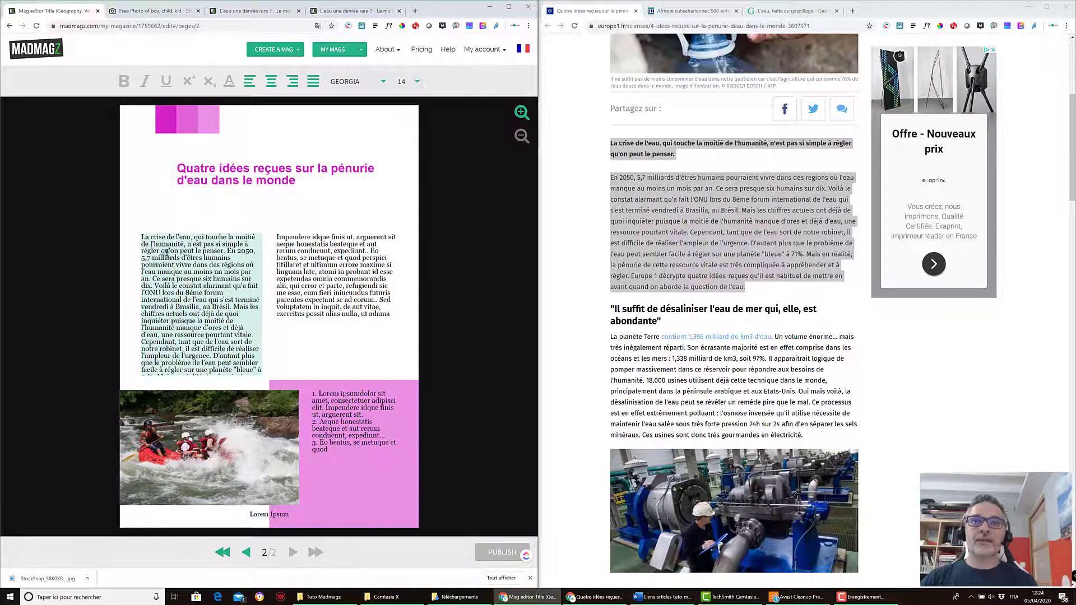
Step: Set the font size of all the text in the first column to 12
{"action": "key", "text": "ctrl+a"}
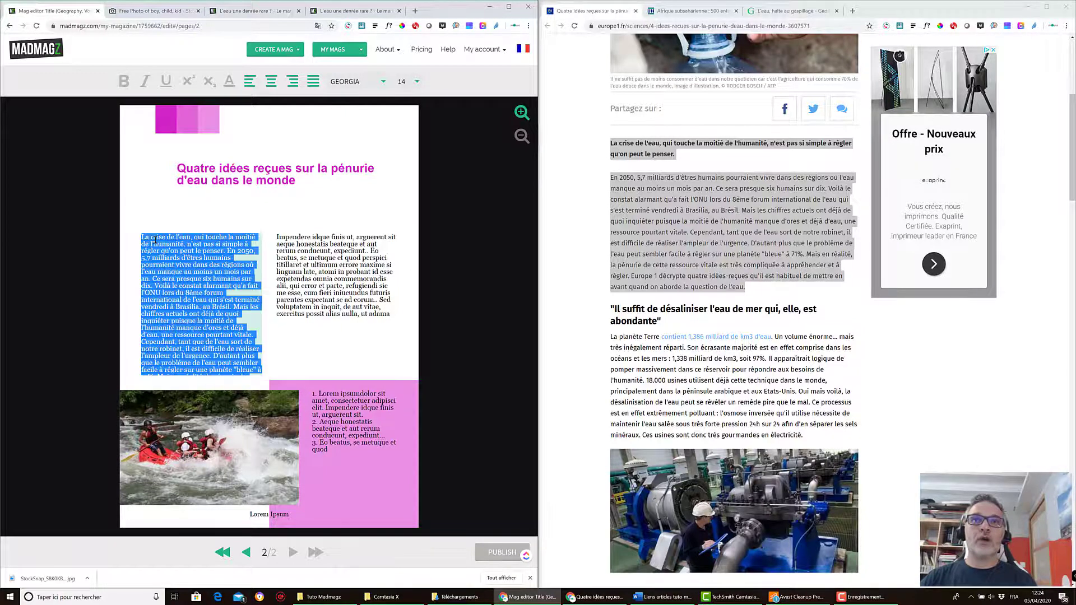
{"action": "left_click", "coordinate": [417, 81]}
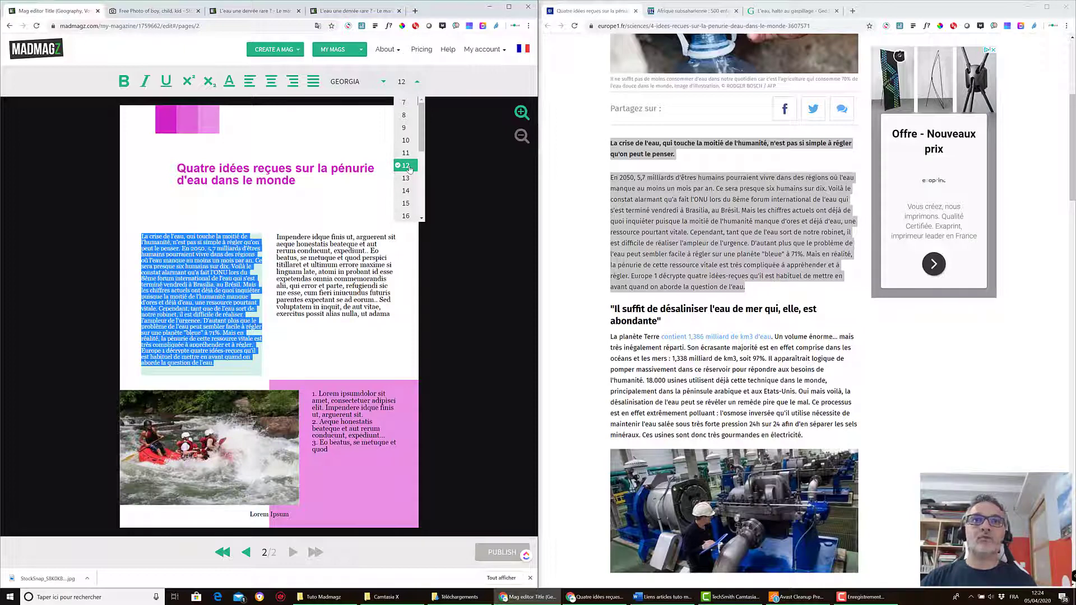
{"action": "left_click", "coordinate": [405, 166]}
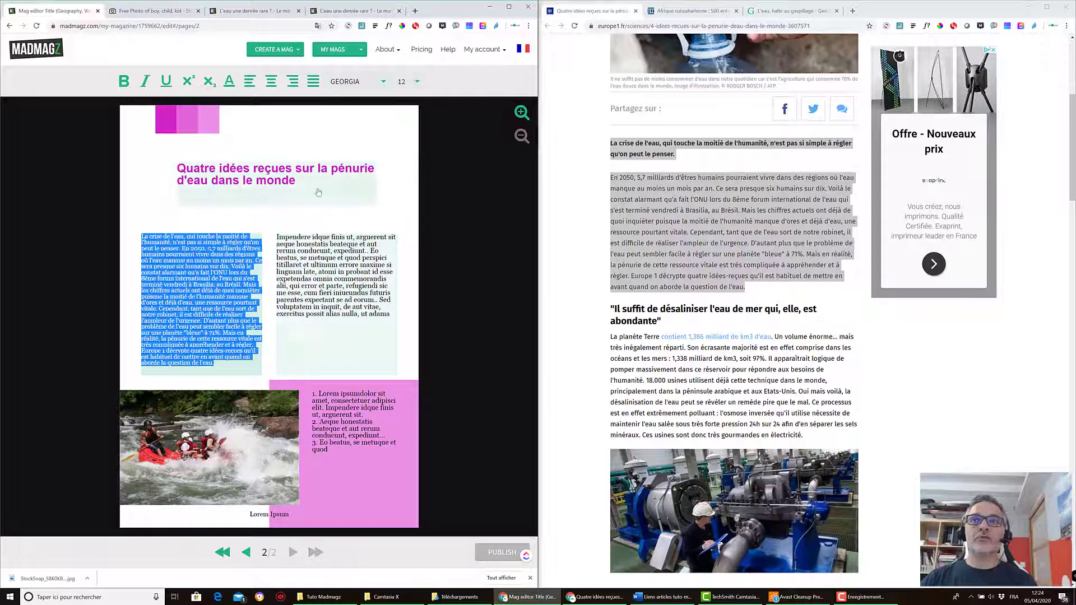
Step: Replace the second column's placeholder text with the article paragraph running from "La planète Terre contient" to "très gourmandes en électricité."
{"action": "left_click", "coordinate": [696, 327]}
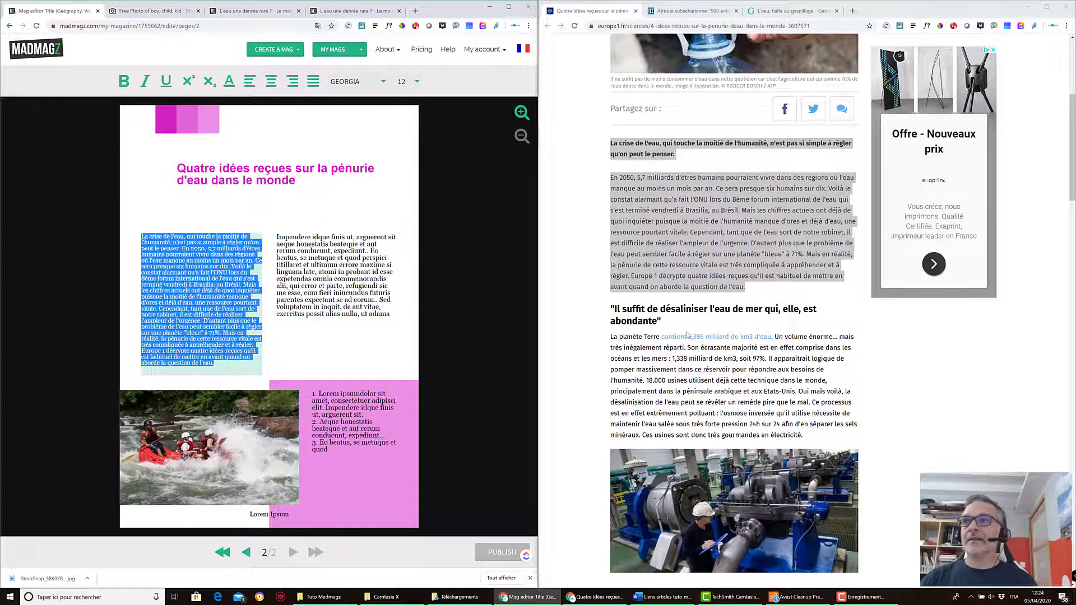
{"action": "scroll", "coordinate": [696, 328], "scroll_direction": "down", "scroll_amount": 2}
{"action": "left_click_drag", "start_coordinate": [610, 197], "coordinate": [830, 298]}
{"action": "key", "text": "ctrl+c"}
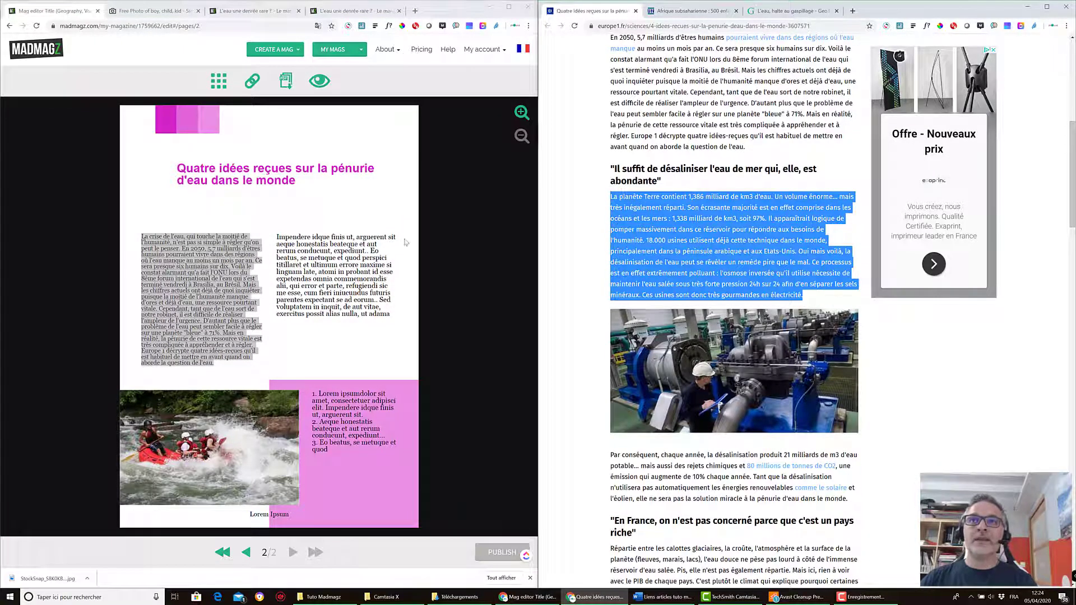
{"action": "left_click", "coordinate": [333, 238]}
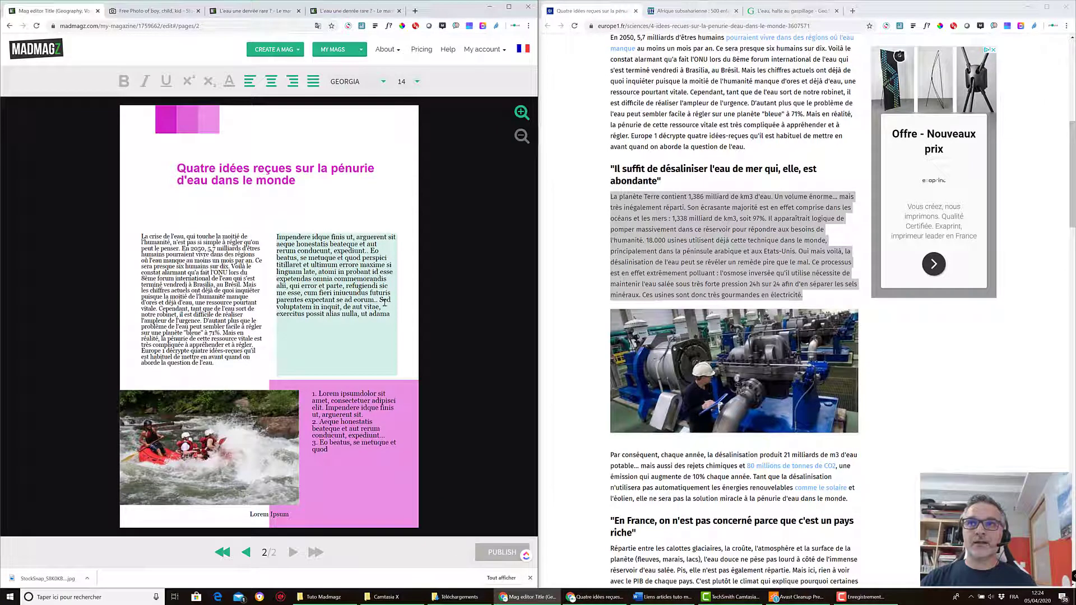
{"action": "left_click_drag", "start_coordinate": [391, 314], "coordinate": [277, 234]}
{"action": "key", "text": "ctrl+v"}
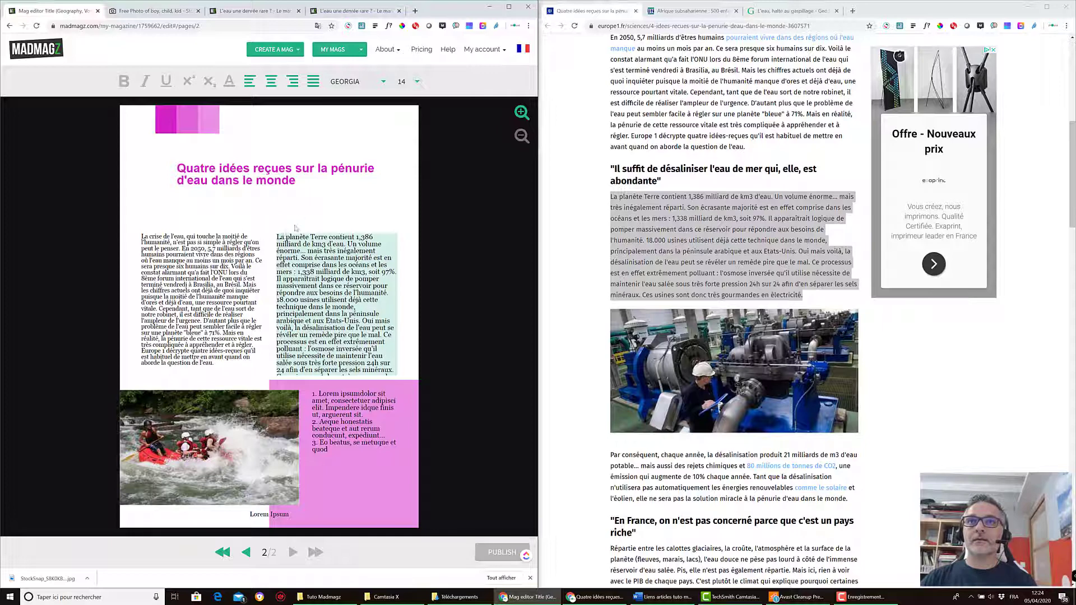
Step: Set the font size of all the text in the second column to 13
{"action": "key", "text": "ctrl+a"}
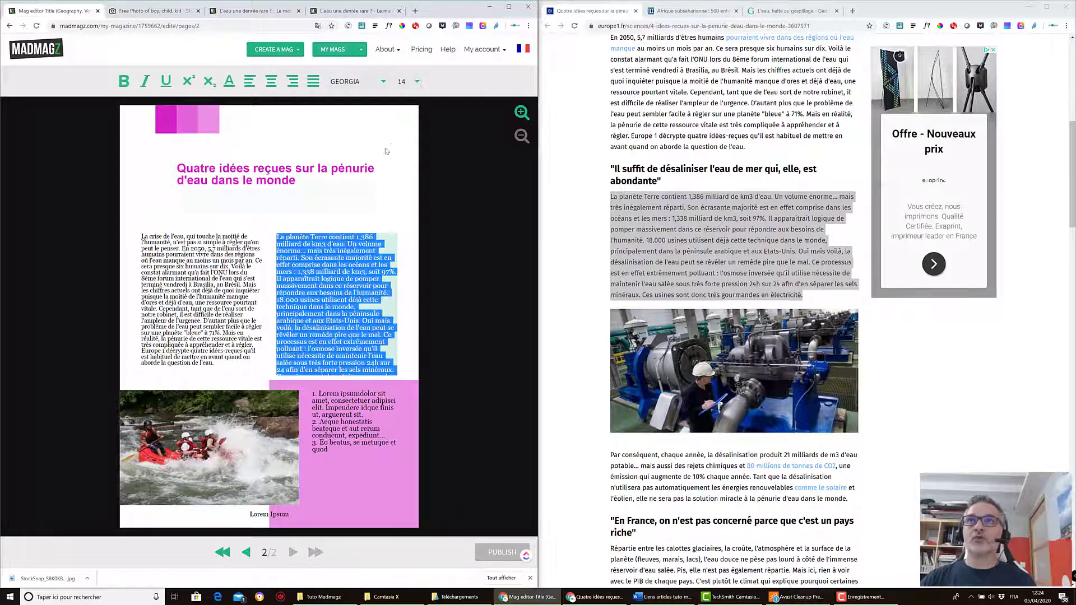
{"action": "left_click", "coordinate": [416, 83]}
{"action": "left_click", "coordinate": [406, 178]}
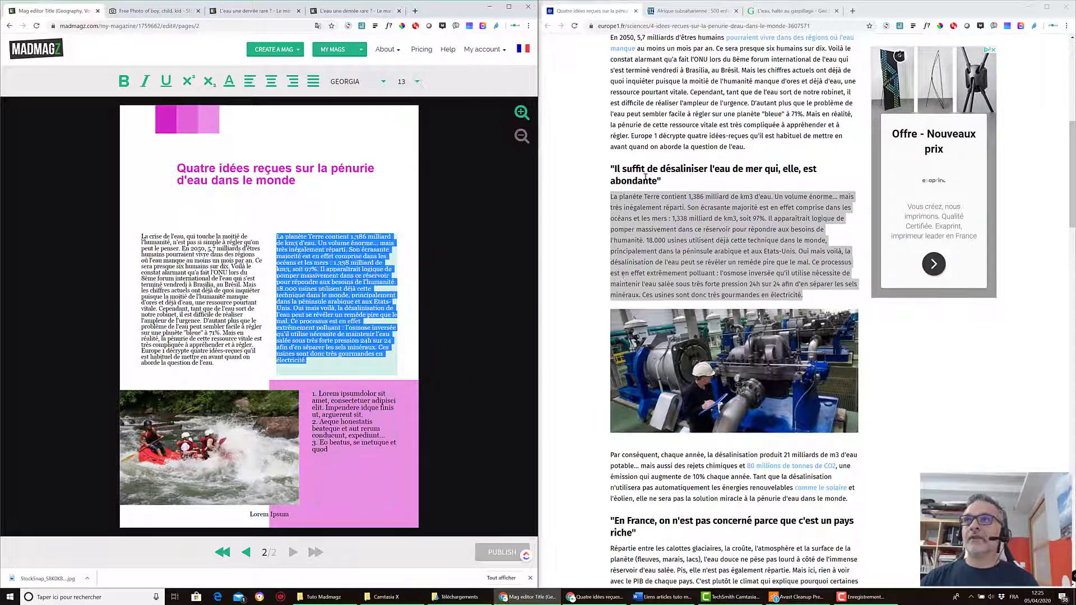
Step: Replace the numbered list in the magenta box with the article subheading "Il suffit de désaliniser l'eau de mer qui, elle, est abondante"
{"action": "left_click_drag", "start_coordinate": [614, 166], "coordinate": [705, 184]}
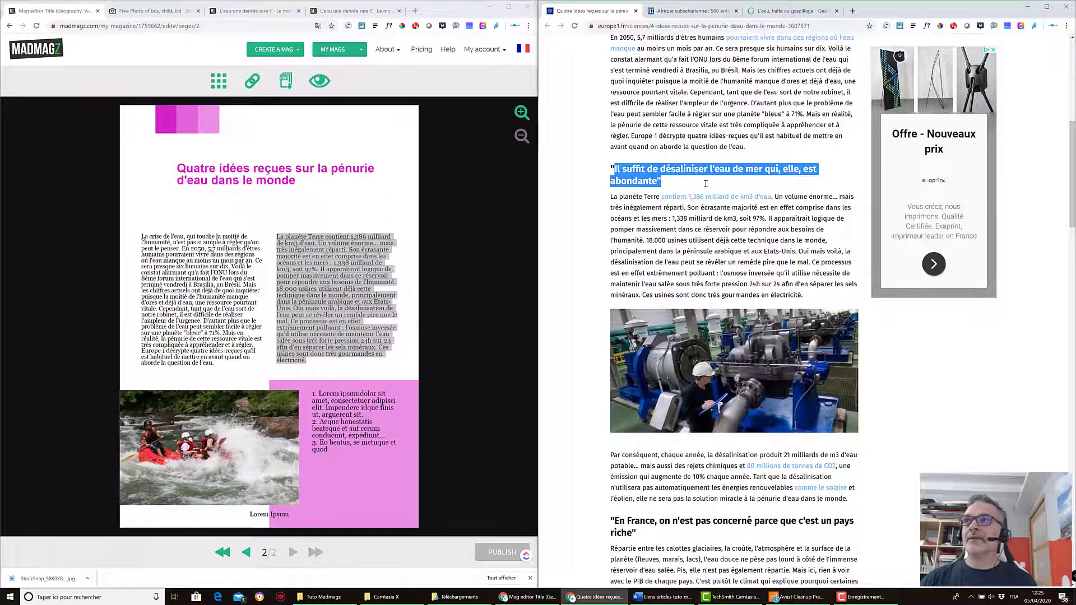
{"action": "left_click", "coordinate": [662, 180]}
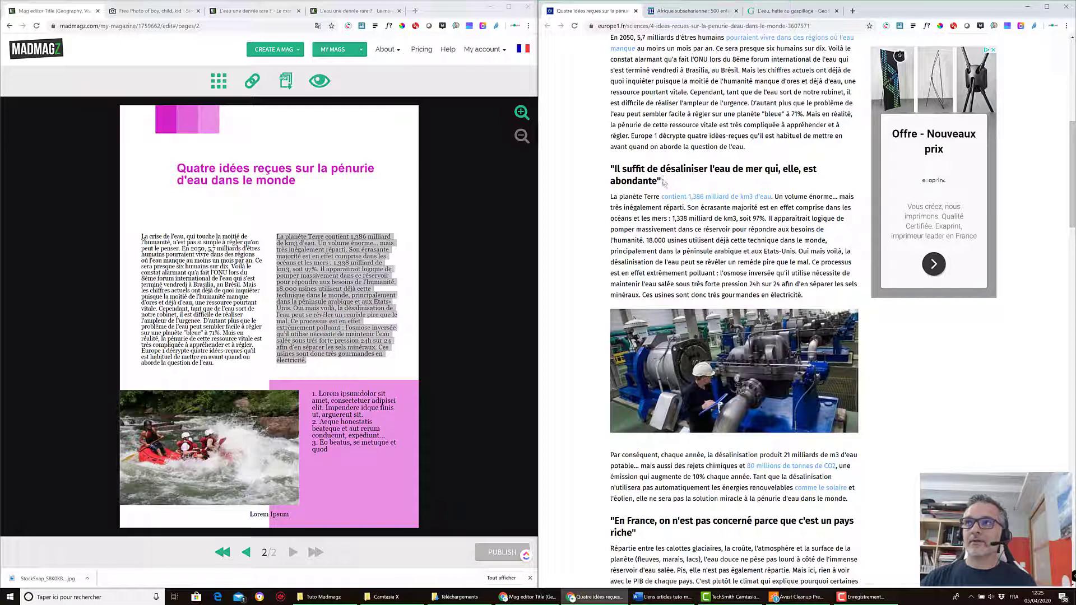
{"action": "left_click_drag", "start_coordinate": [664, 182], "coordinate": [613, 168]}
{"action": "key", "text": "ctrl+c"}
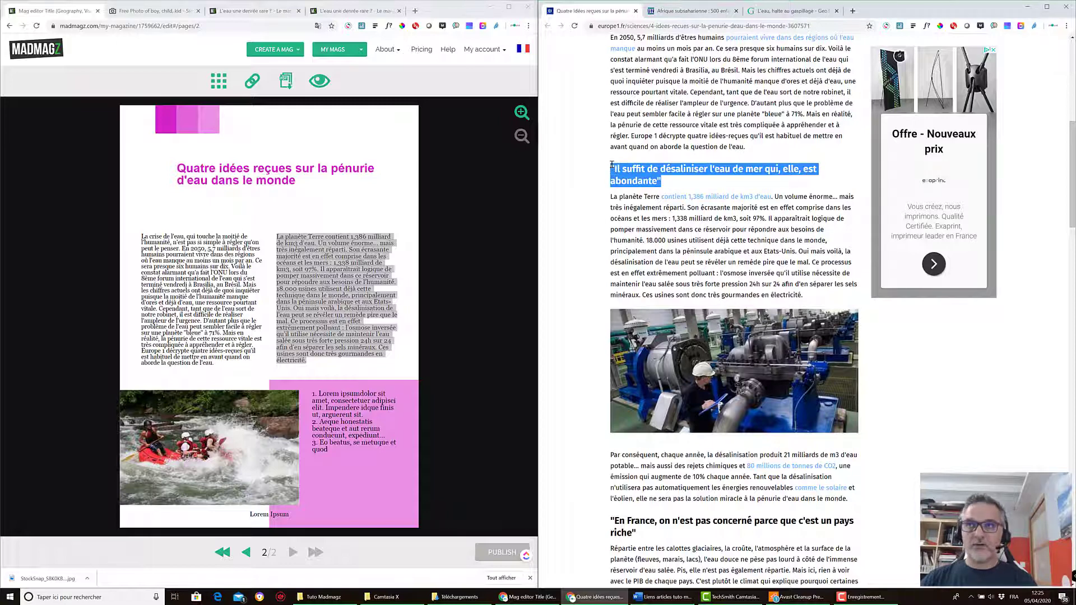
{"action": "left_click", "coordinate": [337, 447]}
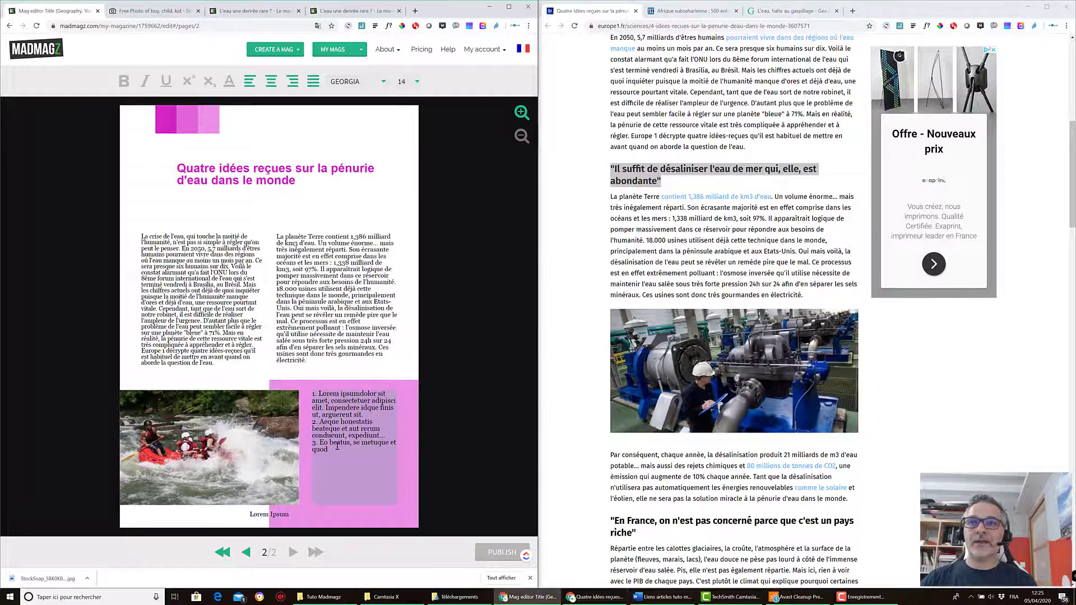
{"action": "left_click_drag", "start_coordinate": [328, 449], "coordinate": [316, 391]}
{"action": "key", "text": "ctrl+v"}
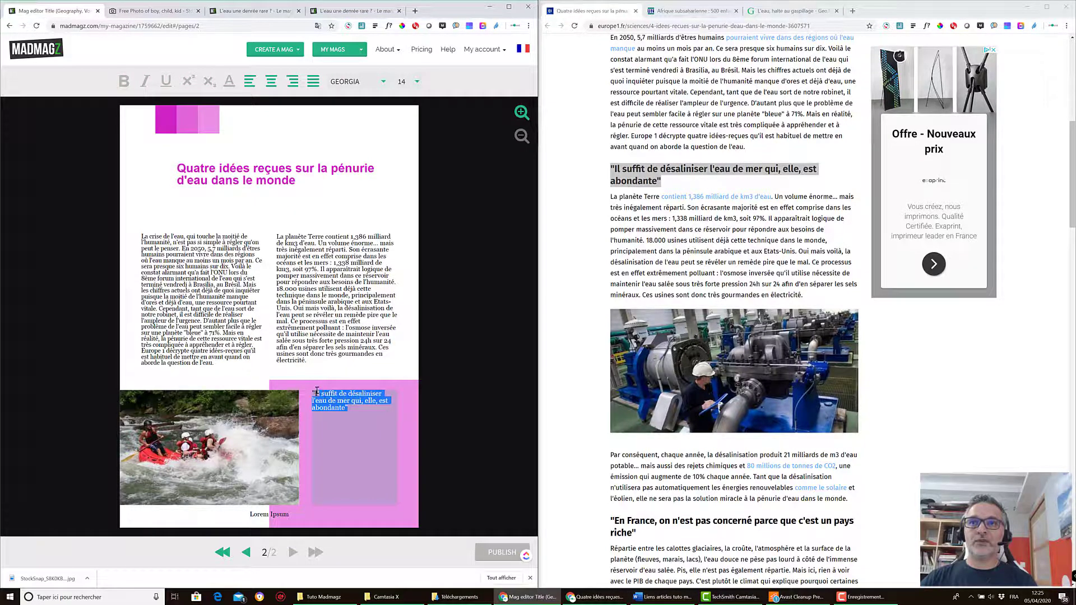
Step: Set the font size of the subheading in the magenta box to 28
{"action": "left_click", "coordinate": [416, 81]}
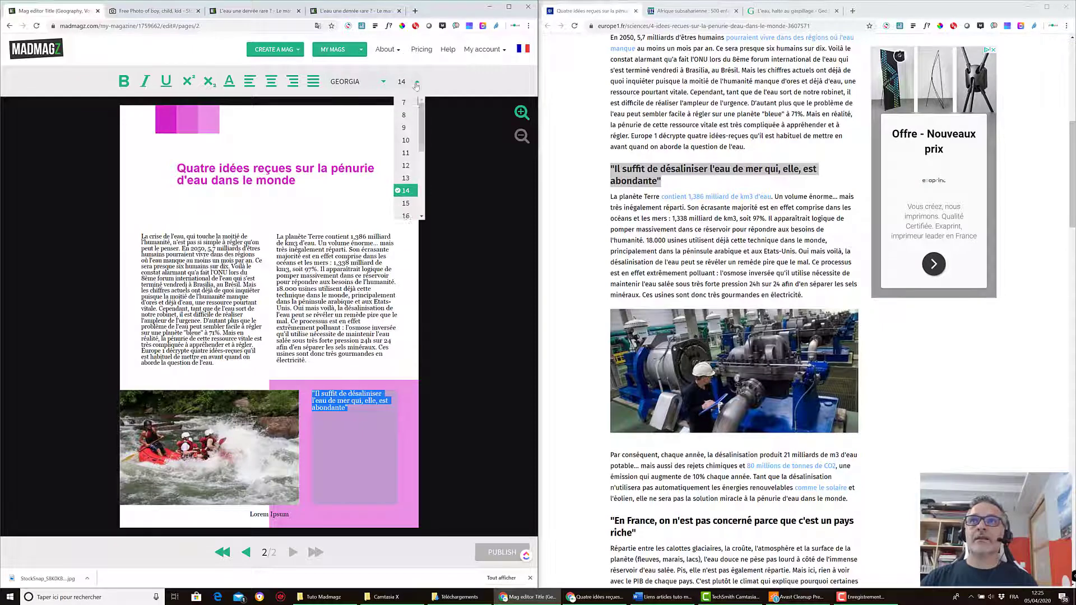
{"action": "left_click", "coordinate": [422, 219]}
{"action": "left_click", "coordinate": [421, 219]}
{"action": "left_click", "coordinate": [421, 219]}
{"action": "left_click", "coordinate": [405, 215]}
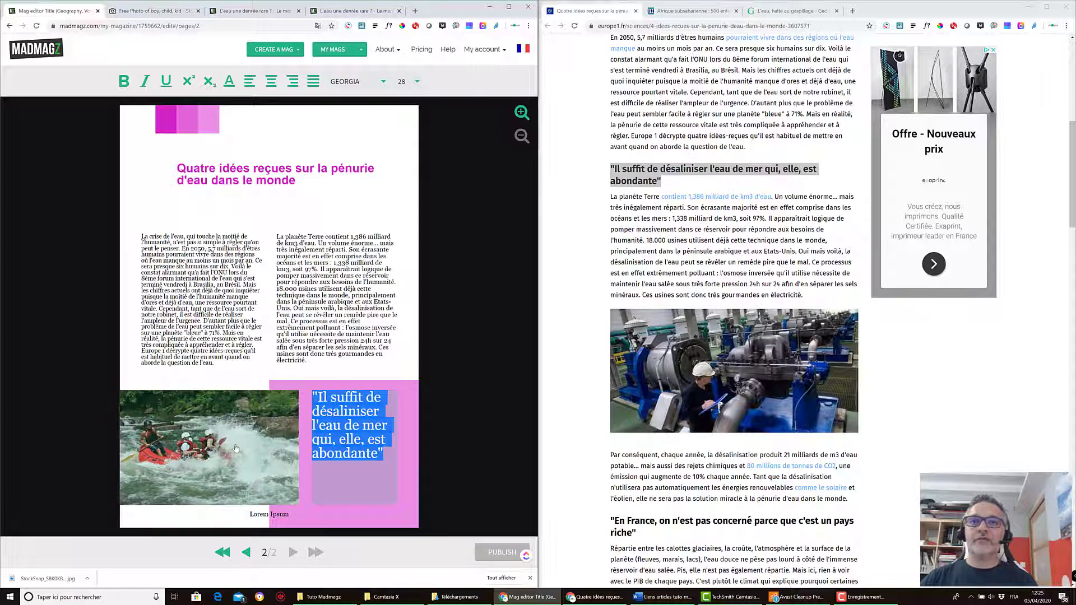
Step: Replace the rafting photo on page 2 with the wave picture StockSnap_J3ZGHIF8XT.jpg, keeping the proposed crop
{"action": "double_click", "coordinate": [202, 433]}
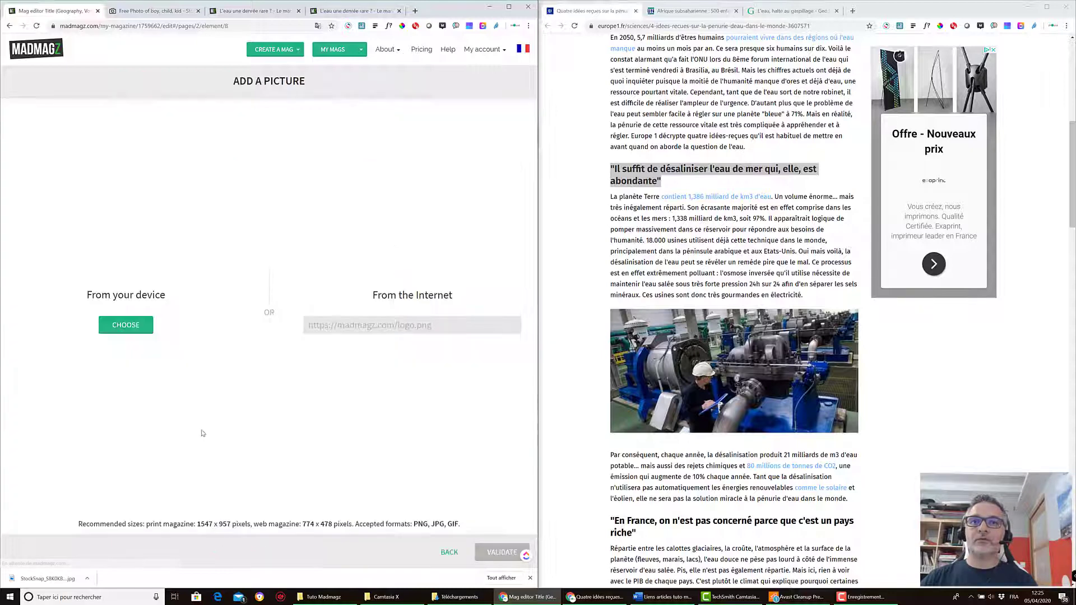
{"action": "left_click", "coordinate": [127, 328]}
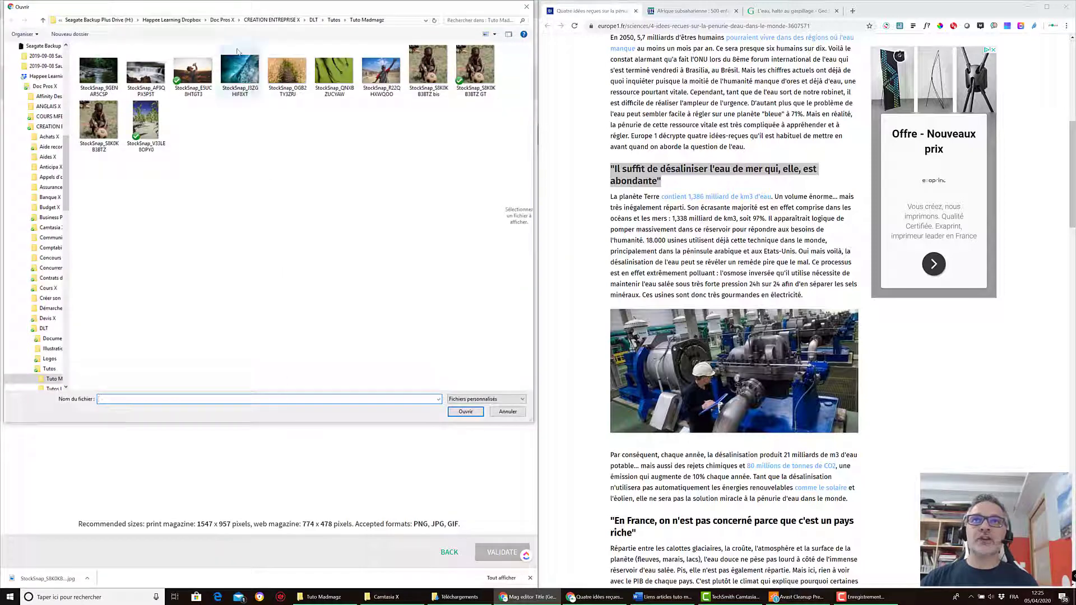
{"action": "left_click", "coordinate": [240, 70]}
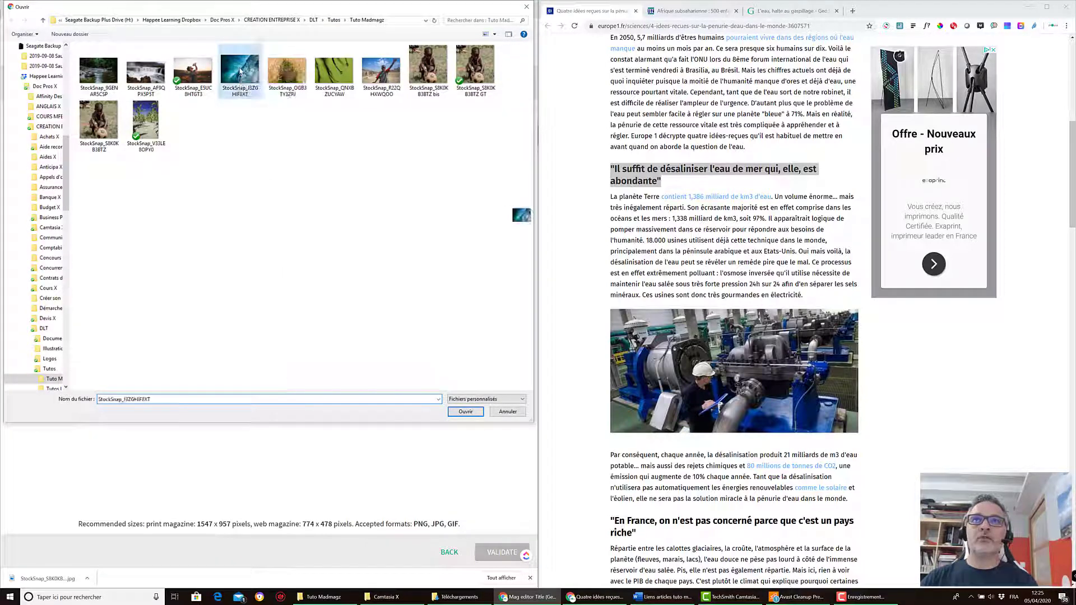
{"action": "left_click", "coordinate": [466, 412]}
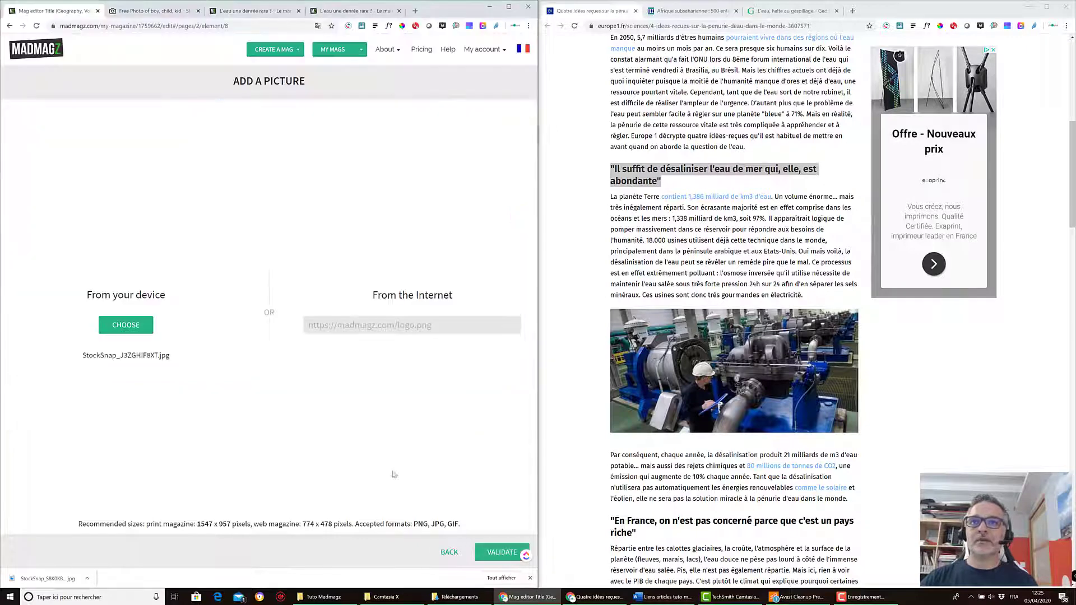
{"action": "left_click", "coordinate": [493, 554]}
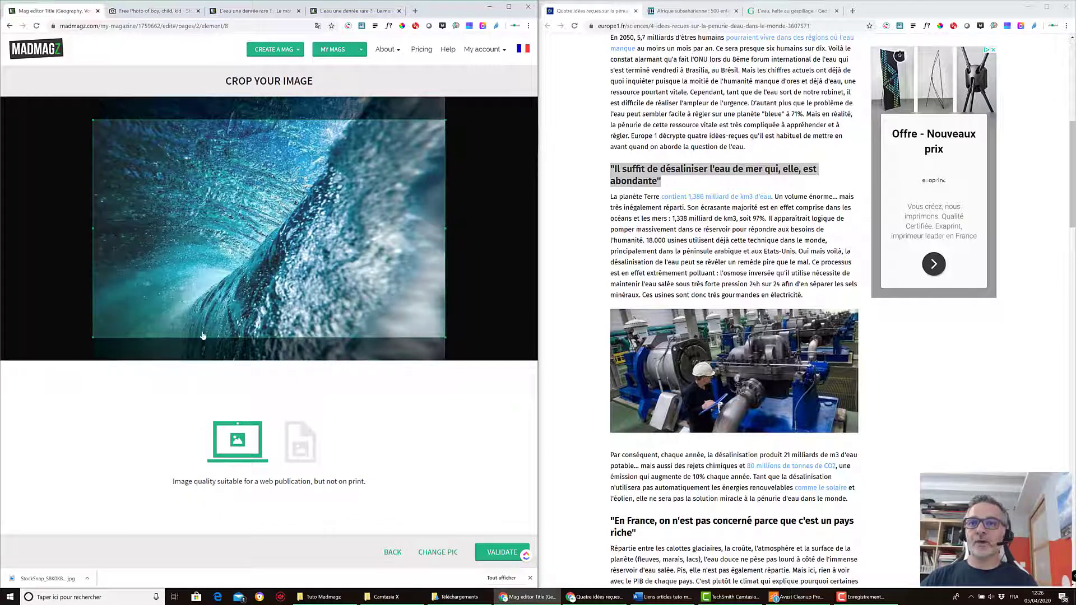
{"action": "left_click", "coordinate": [495, 554]}
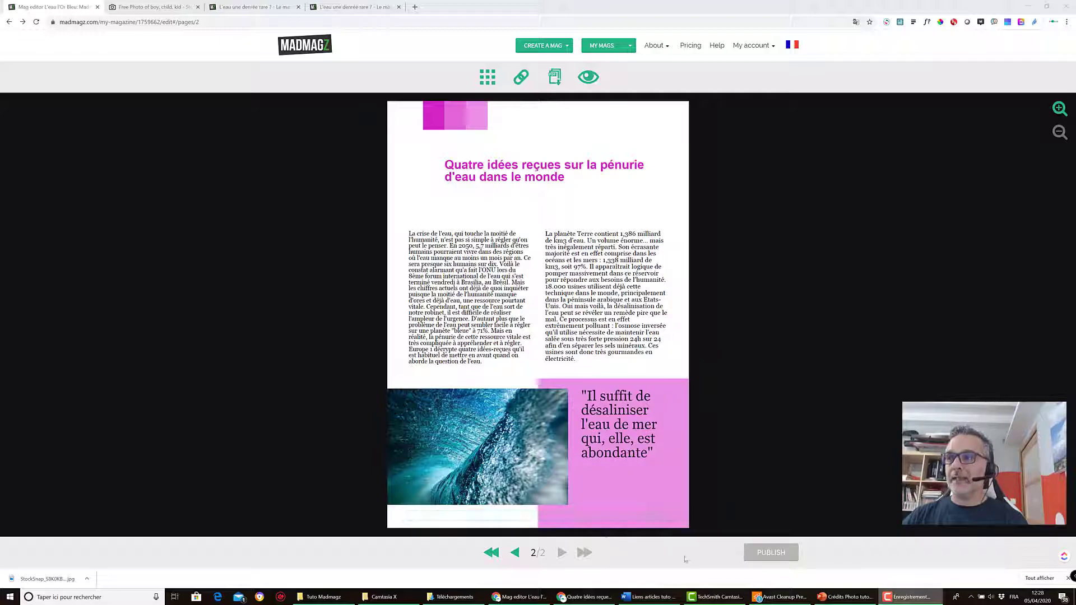
Step: Copy the wave photo's credit line from slide 2 of the PowerPoint credits presentation and paste it into page 2's footer in Madmagz
{"action": "left_click", "coordinate": [850, 597]}
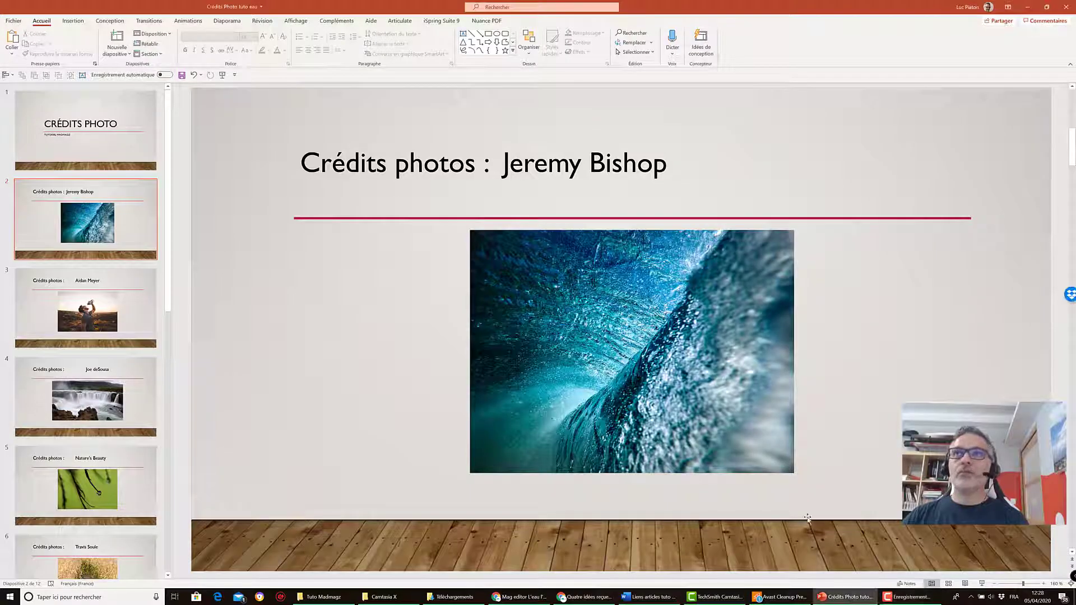
{"action": "left_click_drag", "start_coordinate": [689, 159], "coordinate": [312, 140]}
{"action": "key", "text": "ctrl+c"}
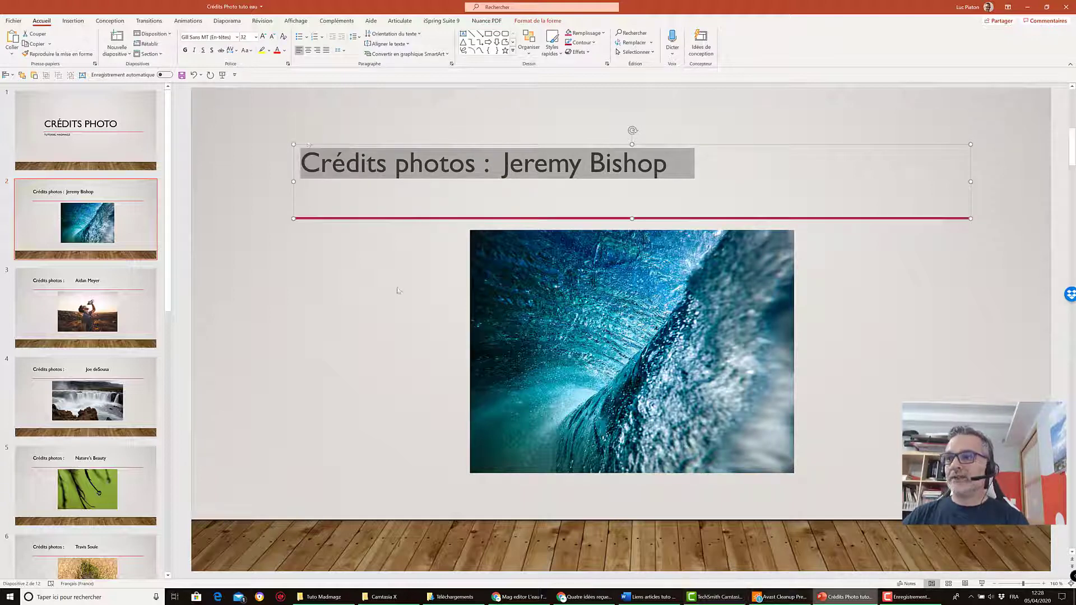
{"action": "left_click", "coordinate": [586, 597]}
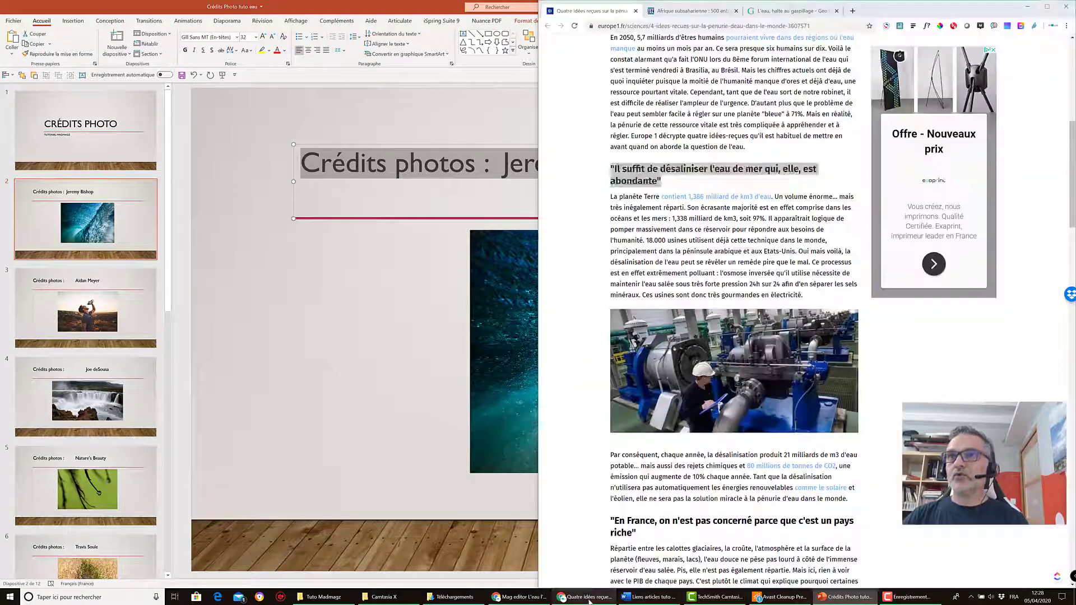
{"action": "left_click", "coordinate": [529, 598]}
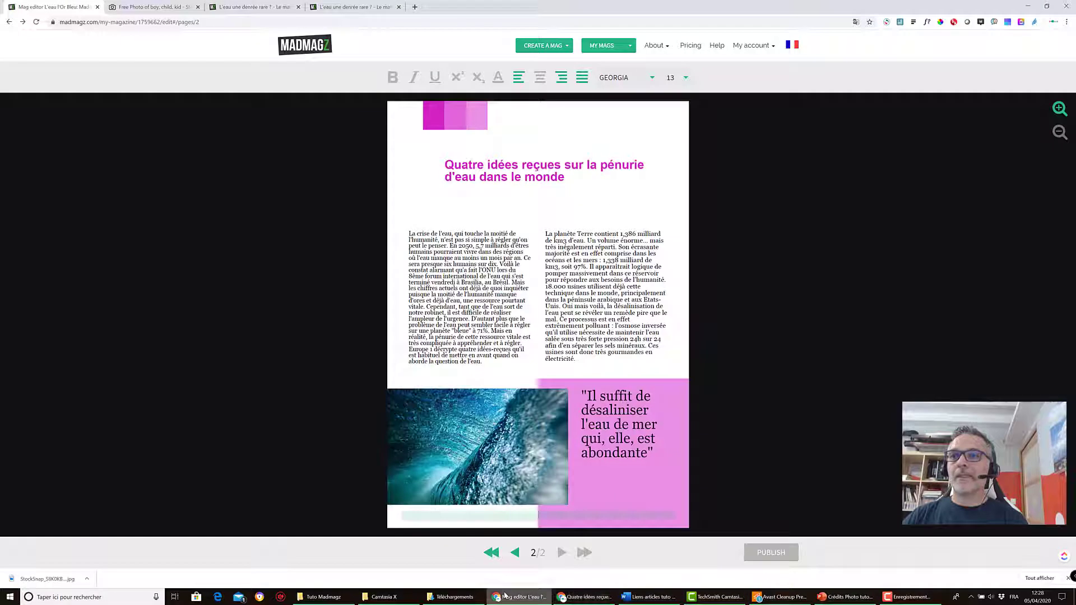
{"action": "left_click", "coordinate": [497, 518]}
{"action": "key", "text": "ctrl+v"}
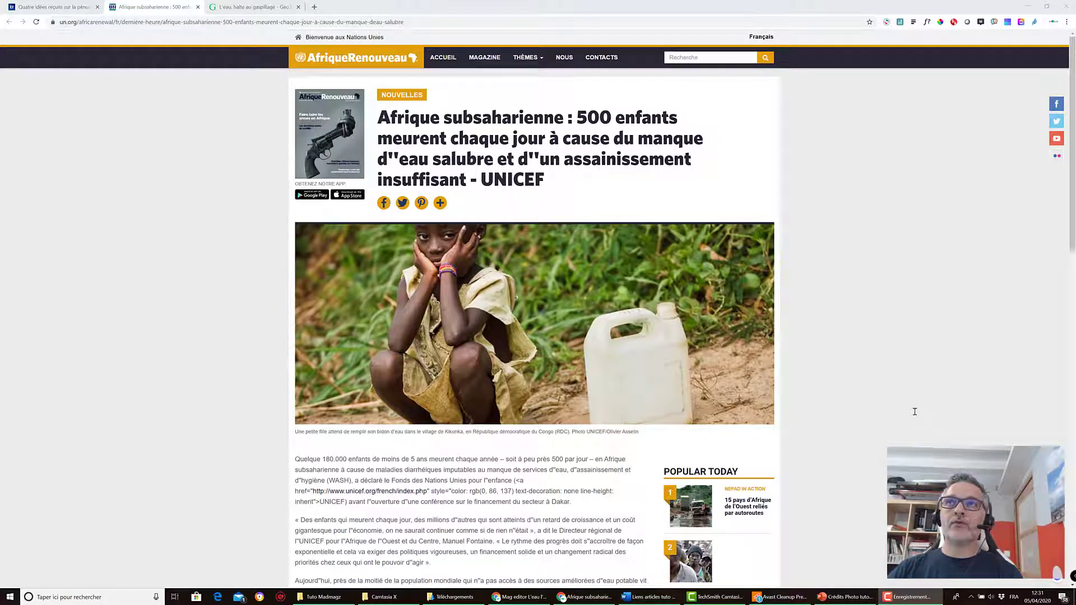
Step: Look through the Afrique Renouveau article "Afrique subsaharienne : 500 enfants meurent chaque jour" for usable page text
{"action": "scroll", "coordinate": [519, 171], "scroll_direction": "down", "scroll_amount": 7}
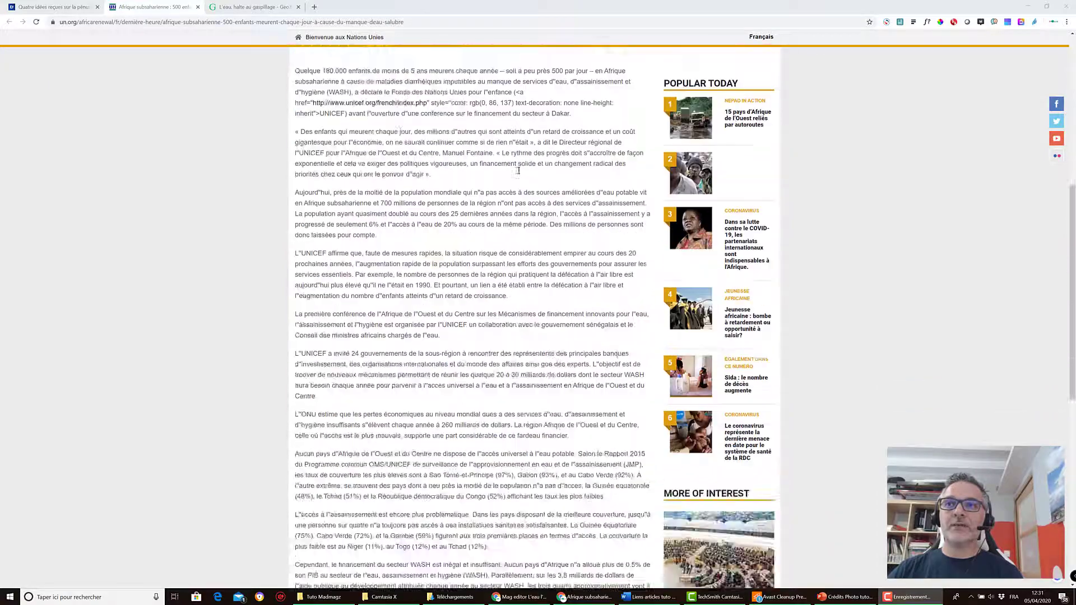
{"action": "scroll", "coordinate": [518, 171], "scroll_direction": "down", "scroll_amount": 5}
{"action": "scroll", "coordinate": [519, 171], "scroll_direction": "up", "scroll_amount": 7}
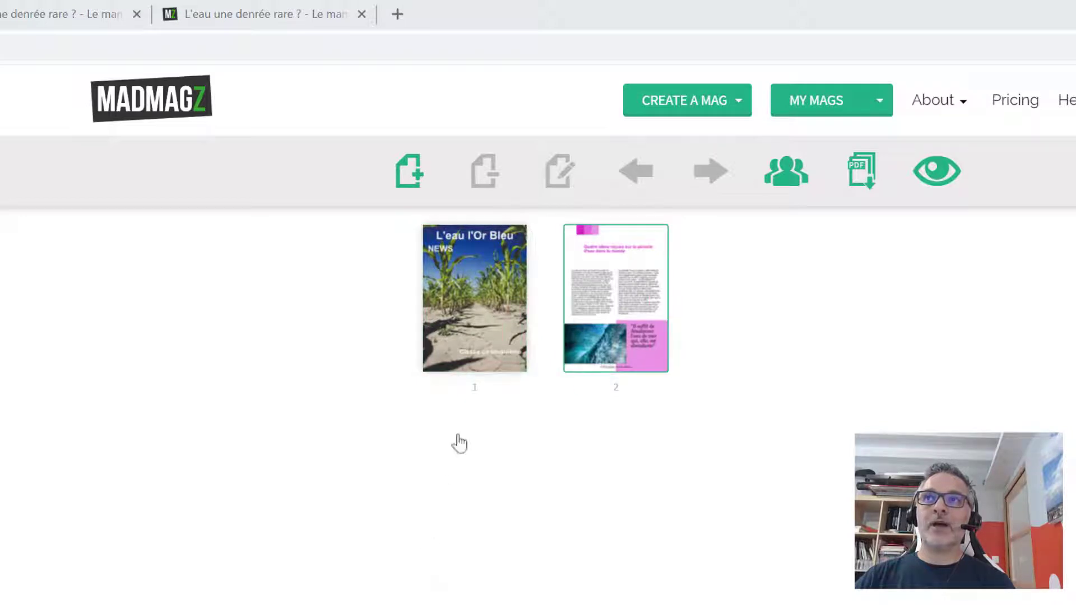
Step: Add an orange Article page using the layout with a small portrait photo, text blocks and a heading across the middle
{"action": "left_click_drag", "start_coordinate": [496, 306], "coordinate": [371, 297]}
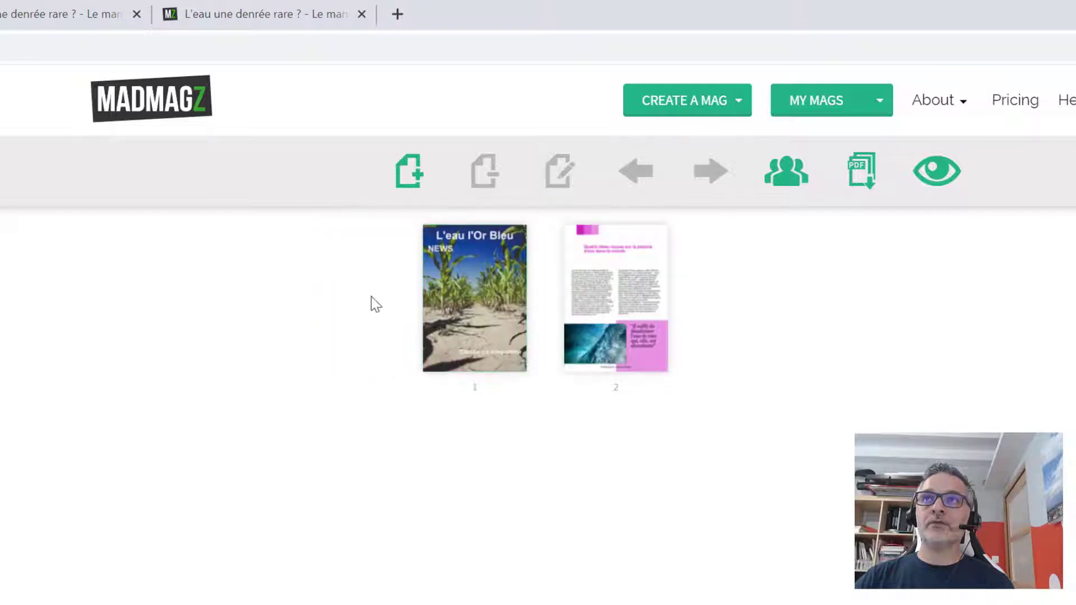
{"action": "left_click", "coordinate": [402, 185]}
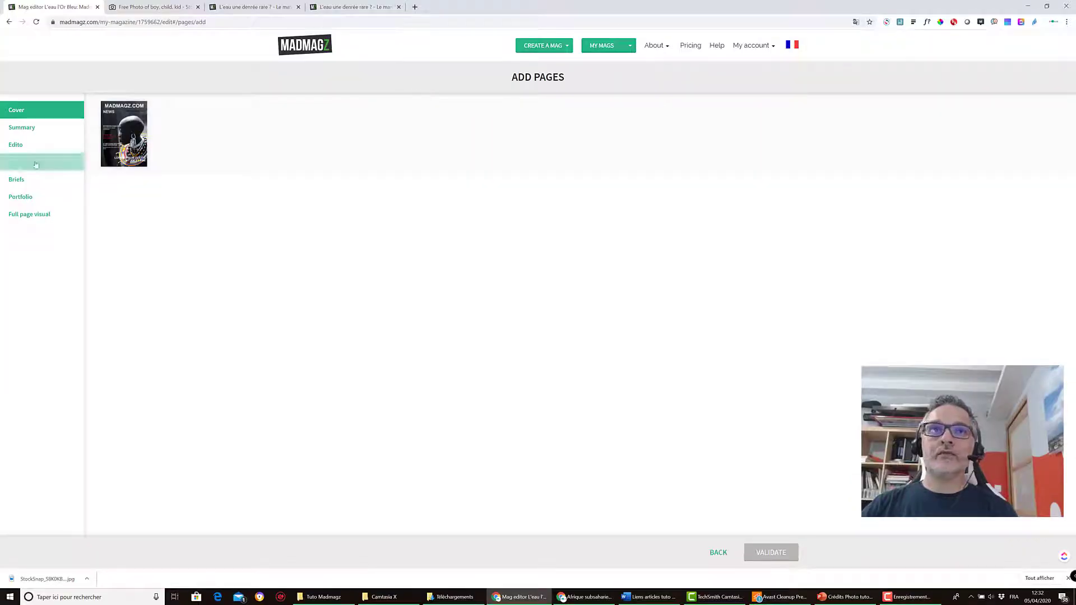
{"action": "left_click", "coordinate": [27, 164]}
{"action": "scroll", "coordinate": [307, 233], "scroll_direction": "down", "scroll_amount": 3}
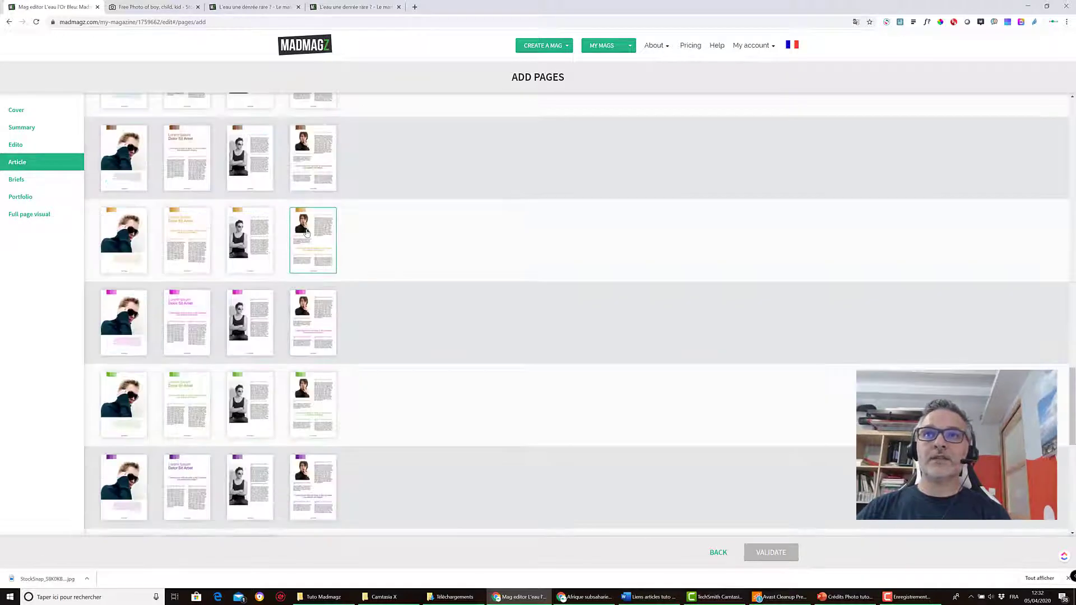
{"action": "left_click", "coordinate": [307, 232]}
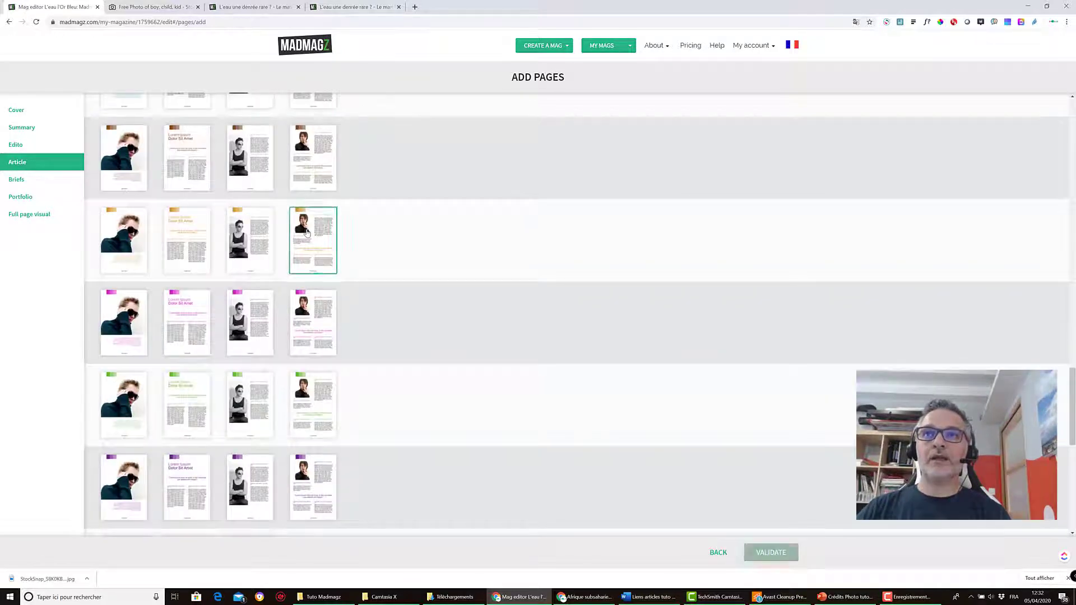
{"action": "left_click", "coordinate": [764, 552]}
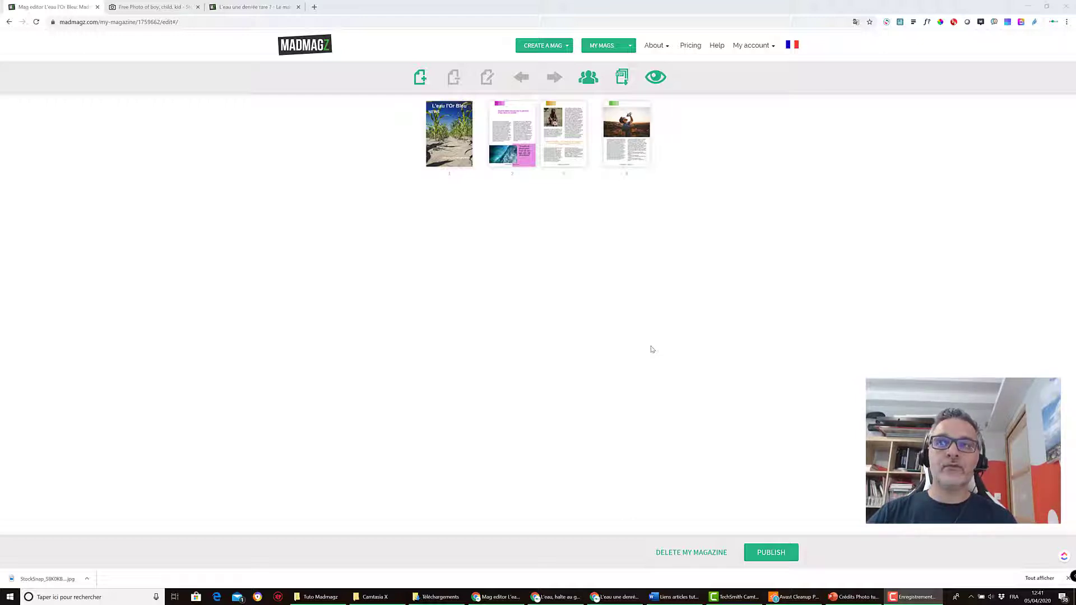
Step: Publish the magazine "L'eau l'Or Bleu", issue "problème de ressources en eau", with Education as its subject, and open its sharing options
{"action": "left_click", "coordinate": [781, 554]}
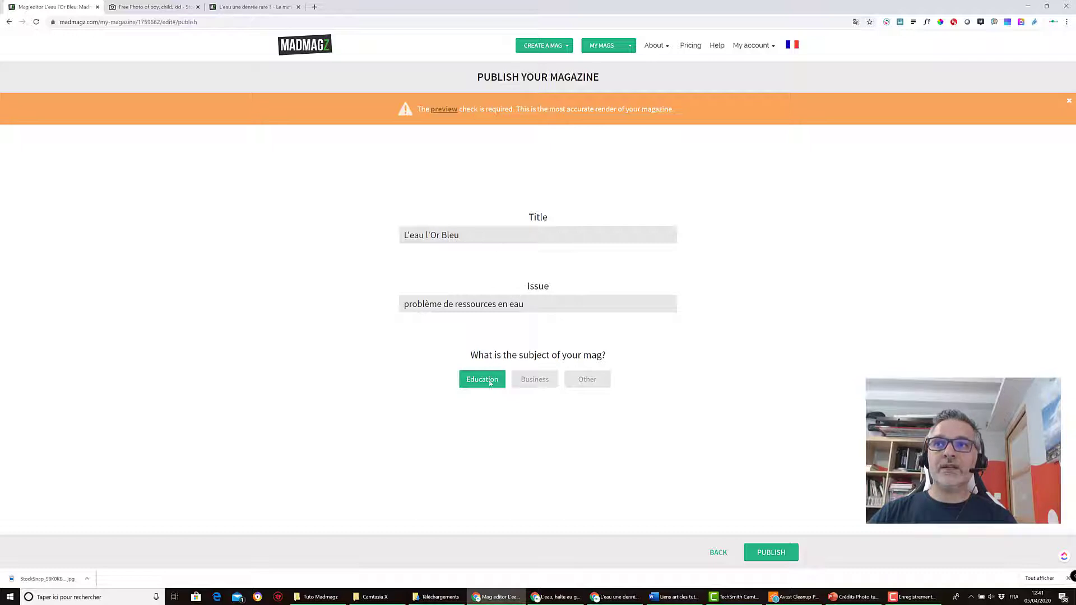
{"action": "left_click", "coordinate": [770, 554]}
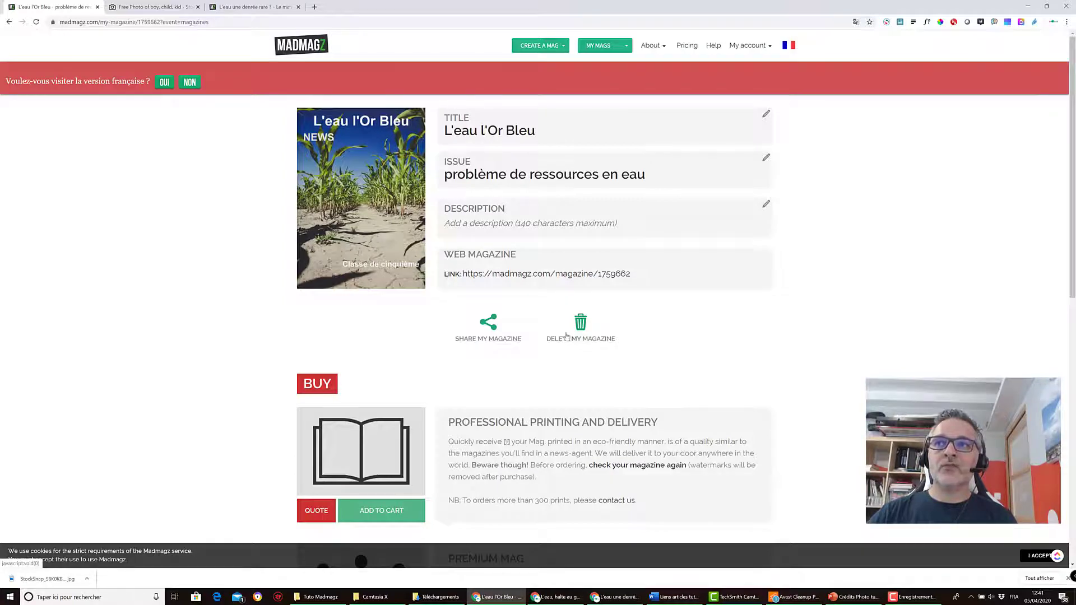
{"action": "left_click", "coordinate": [494, 336]}
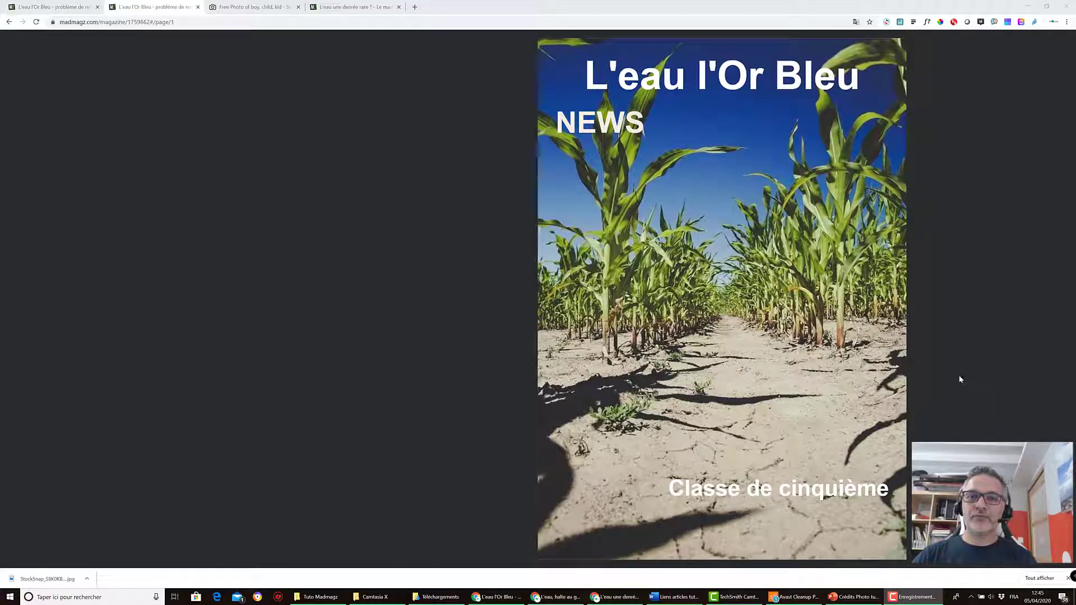
Step: Page through the published web magazine from the cover to page 4 to check its layout
{"action": "left_click", "coordinate": [1059, 387]}
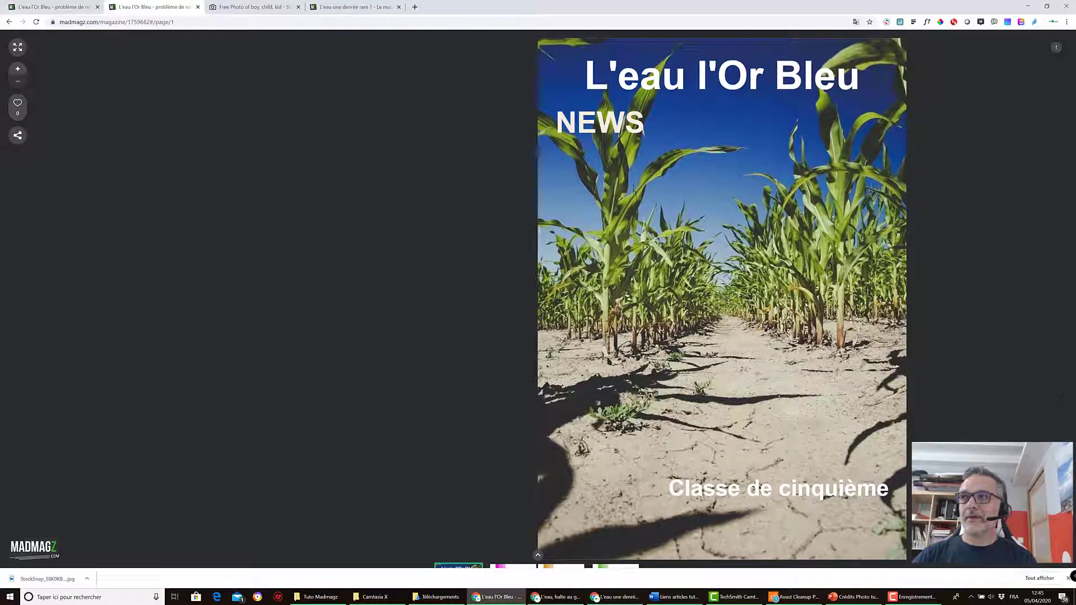
{"action": "key", "text": "Right"}
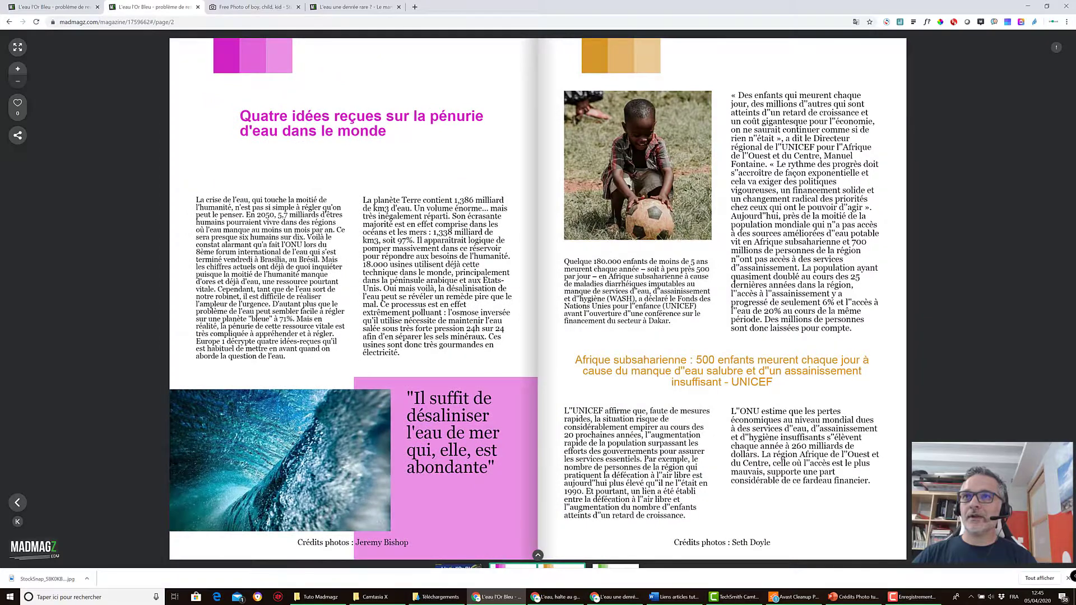
{"action": "key", "text": "Right"}
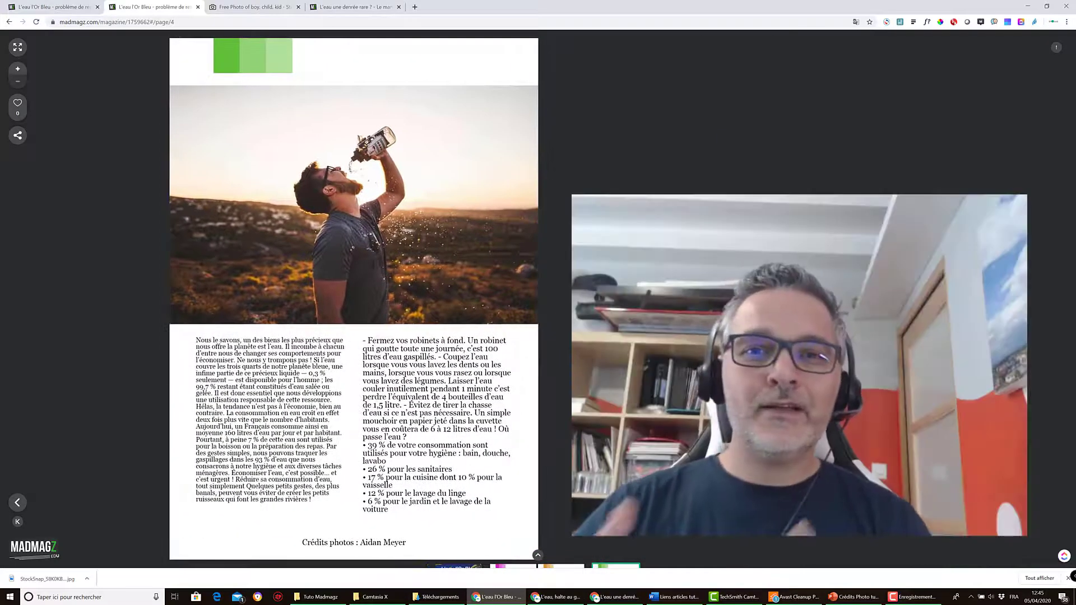